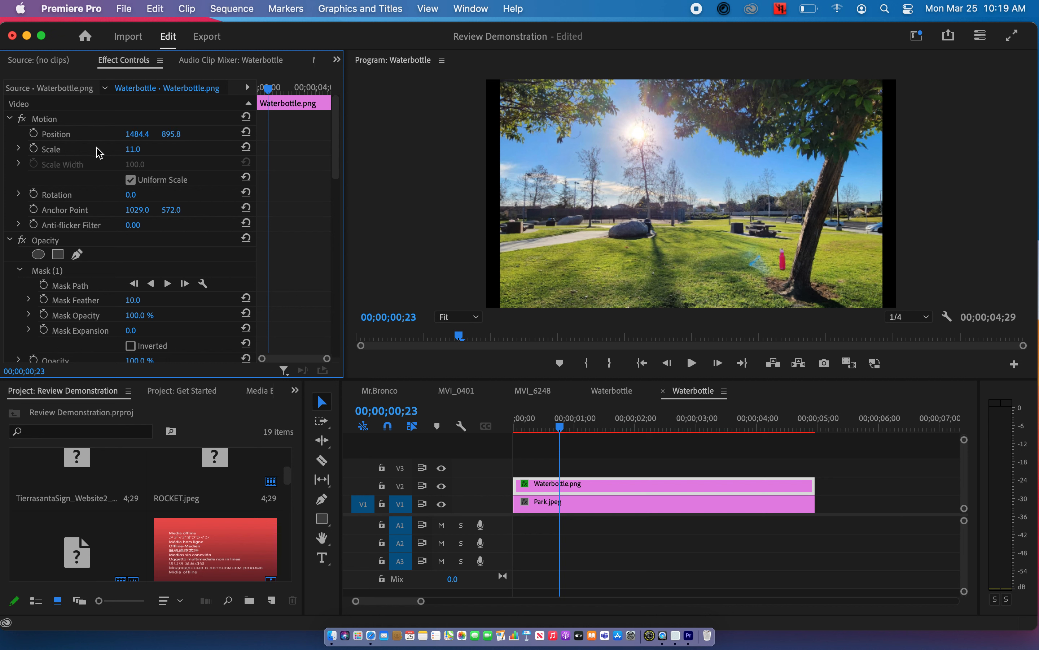
# Set the Waterbottle.png clip's scale to 25, rotation to 13° and position to 1524.4, 916.8.
pyautogui.moveTo(133, 149); pyautogui.dragTo(178, 135)
pyautogui.moveTo(134, 195); pyautogui.dragTo(143, 194)
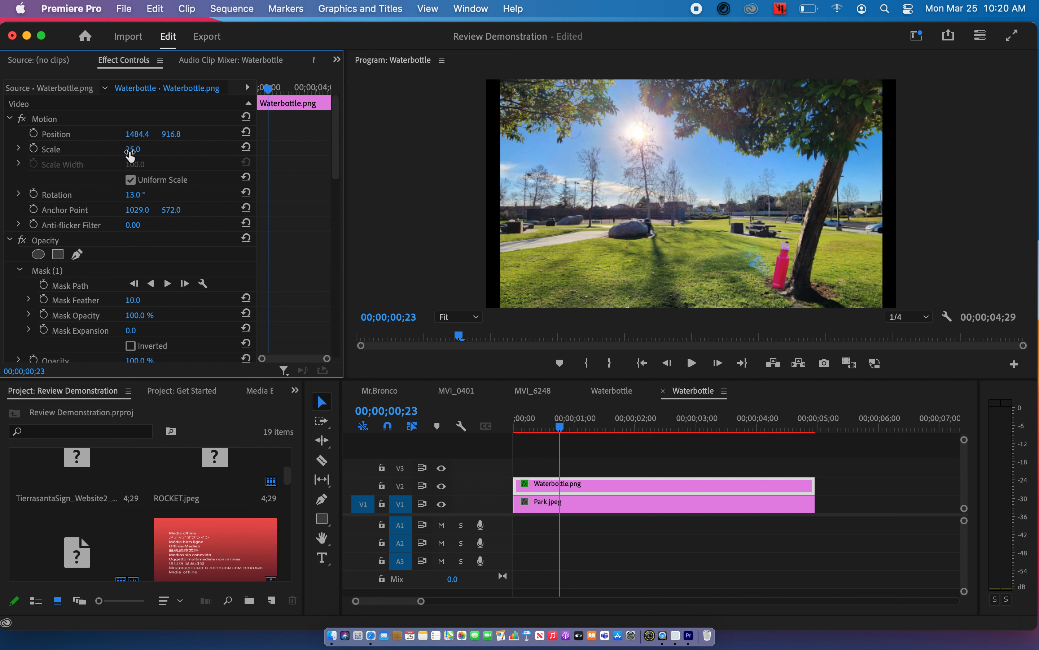
pyautogui.moveTo(134, 133); pyautogui.dragTo(143, 134)
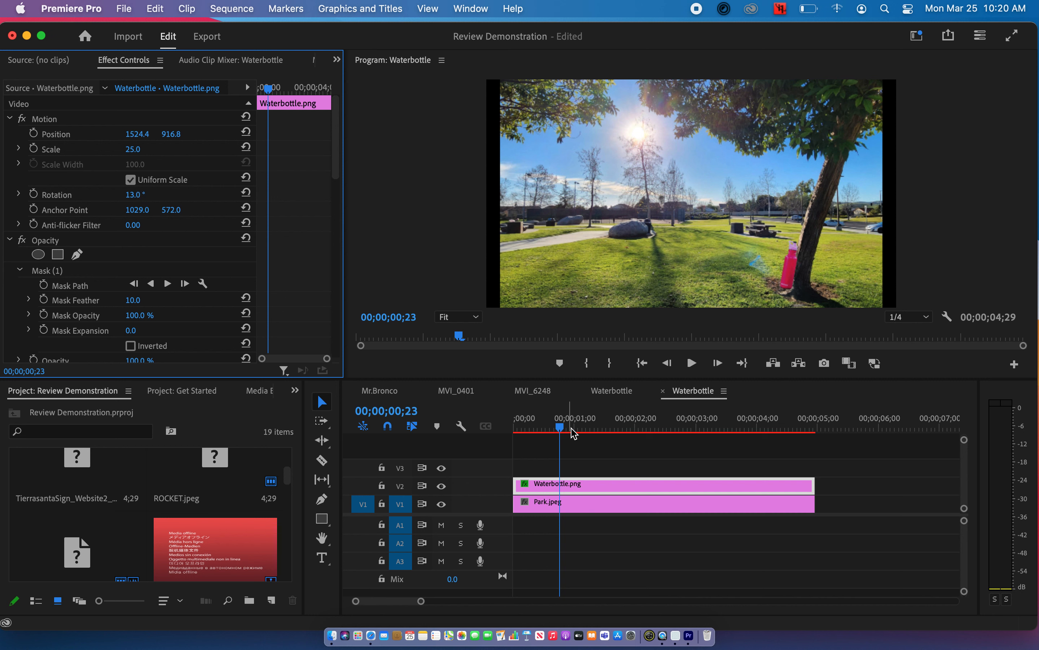
# Switch to the green-screen Waterbottle sequence and temporarily hide track V2 to view the Park.jpeg clip beneath it.
pyautogui.click(606, 394)
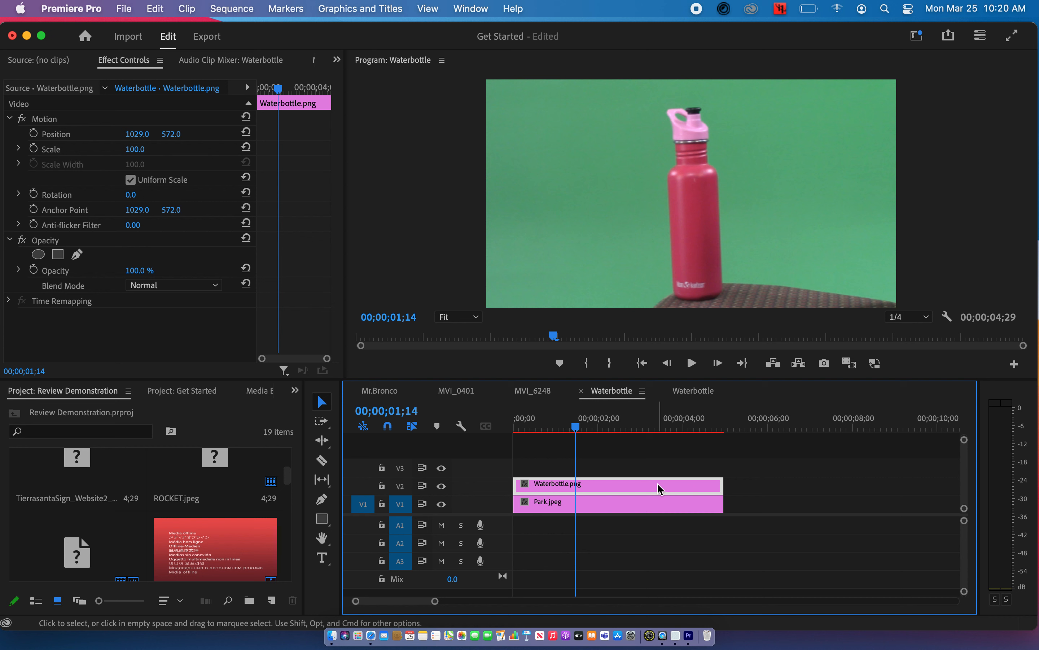
pyautogui.click(649, 510)
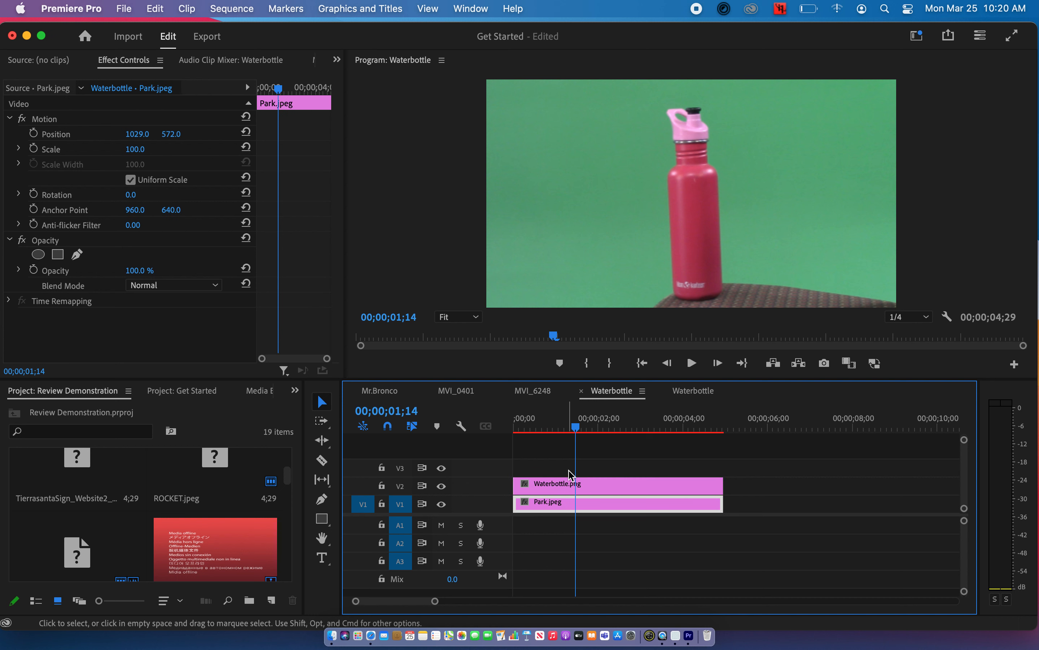
pyautogui.click(441, 485)
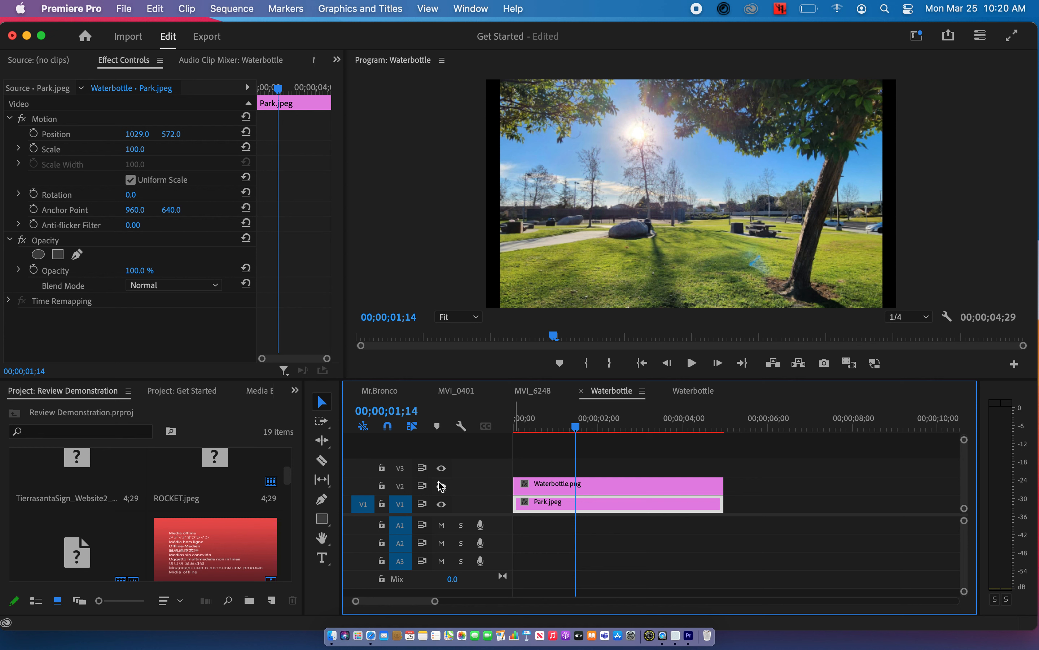
pyautogui.click(440, 486)
pyautogui.click(608, 485)
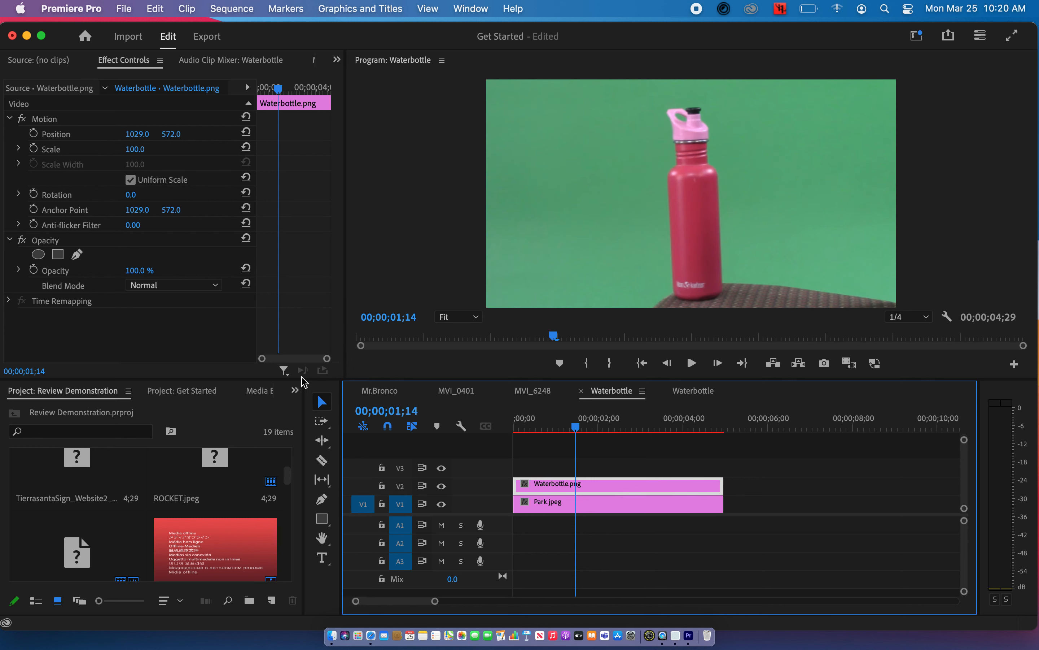
# Search the effects library for "ultra" and clear the search.
pyautogui.click(294, 390)
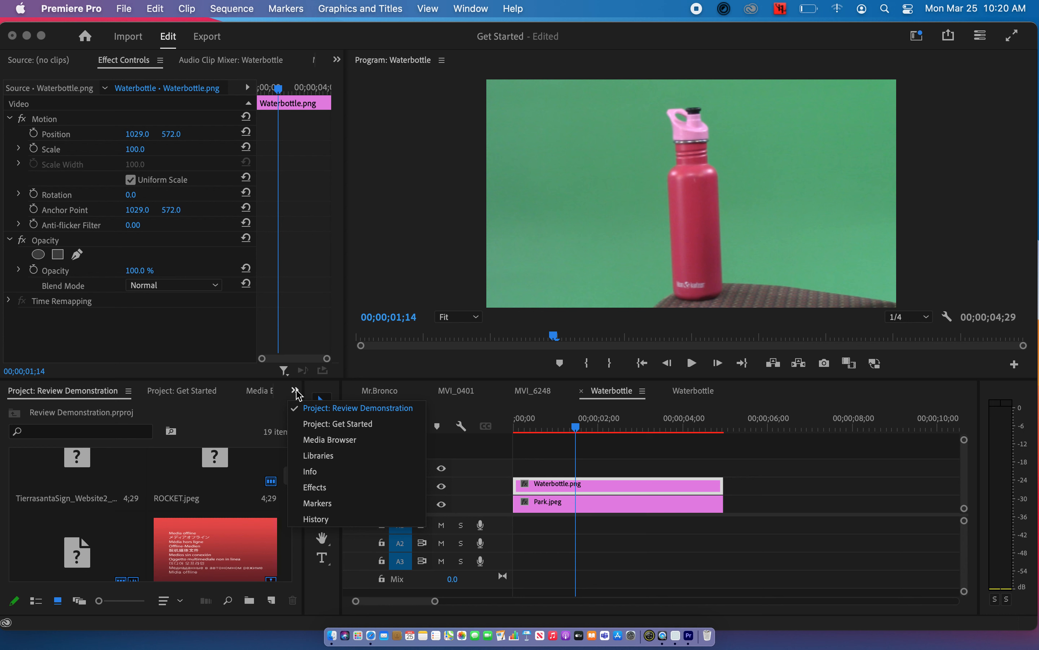
pyautogui.click(333, 492)
pyautogui.click(130, 415)
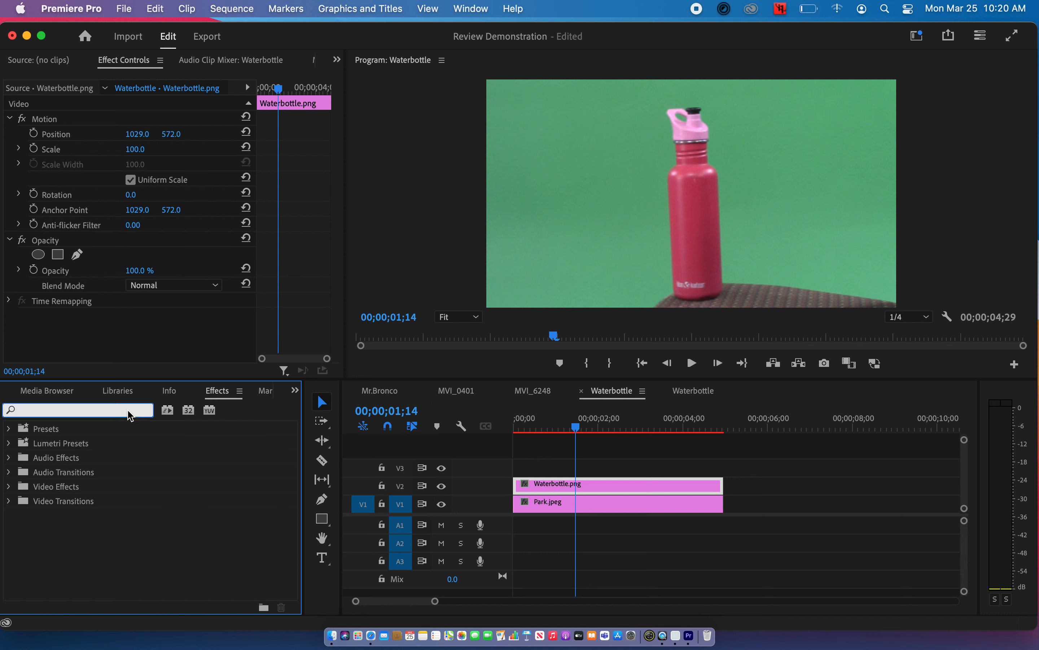
pyautogui.write('ultra')
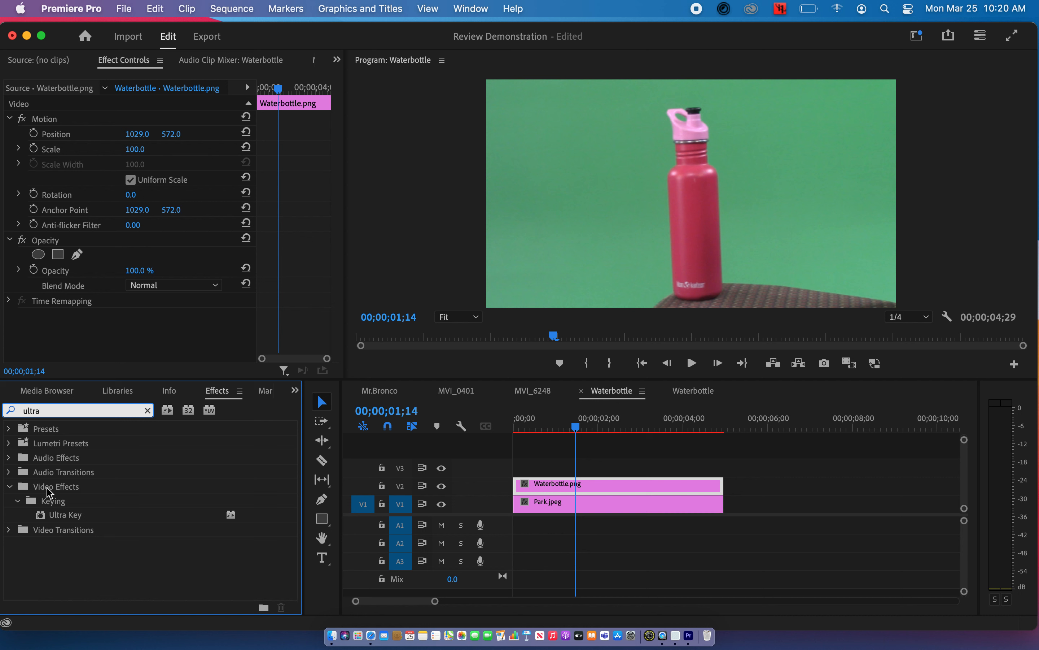
pyautogui.click(148, 410)
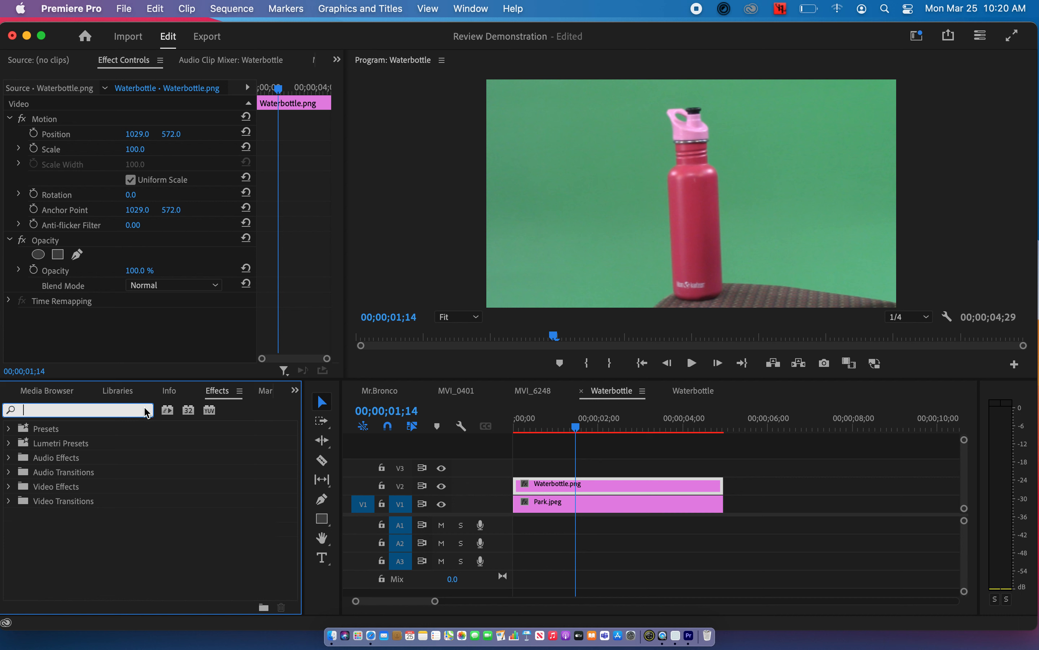
# Apply the Ultra Key effect from the Keying video effects to the Waterbottle.png clip on V2.
pyautogui.click(8, 486)
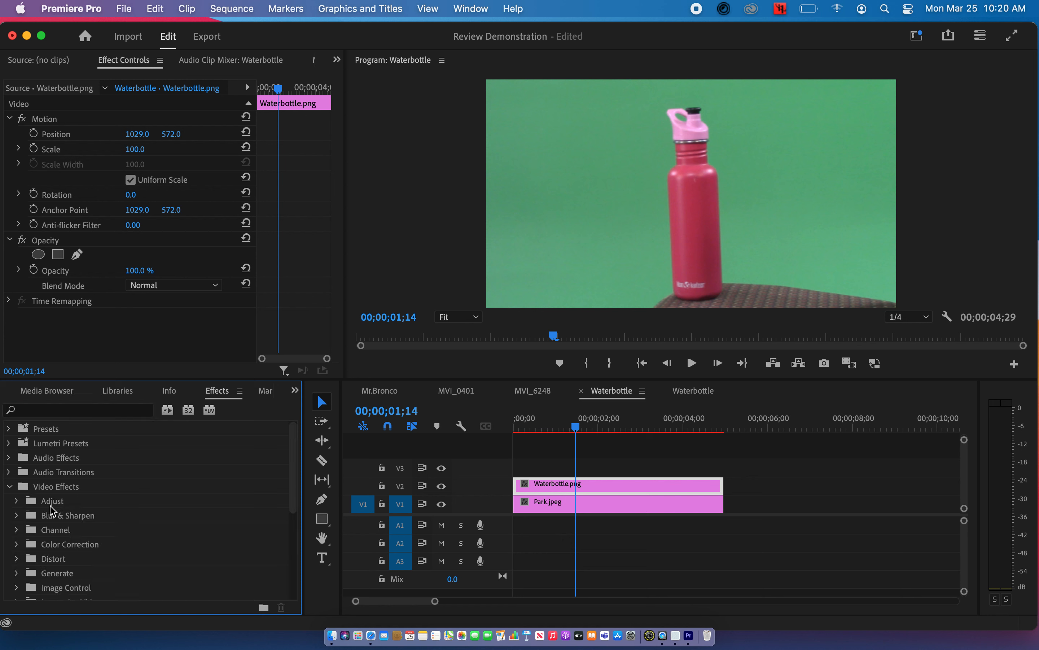
pyautogui.scroll(-4, 51, 510)
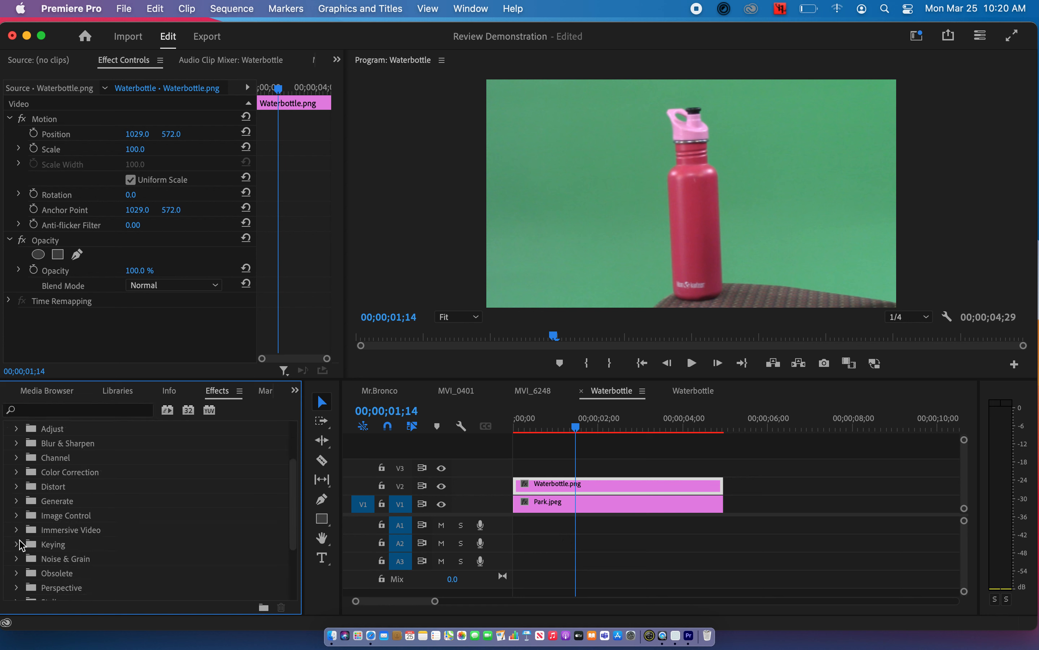
pyautogui.click(20, 544)
pyautogui.scroll(-3, 40, 557)
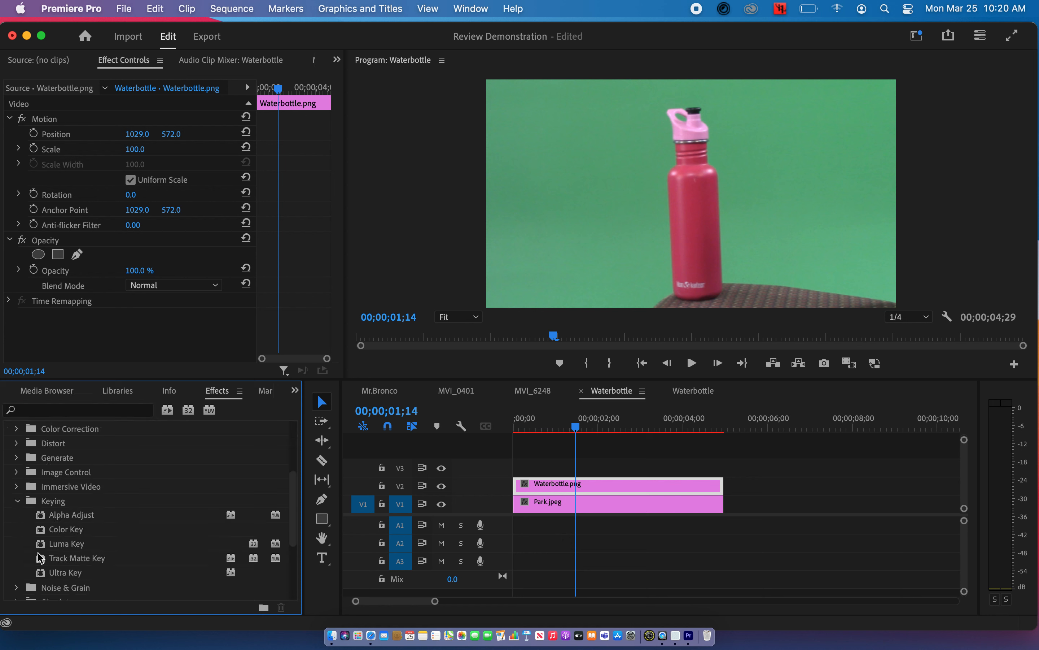
pyautogui.click(55, 577)
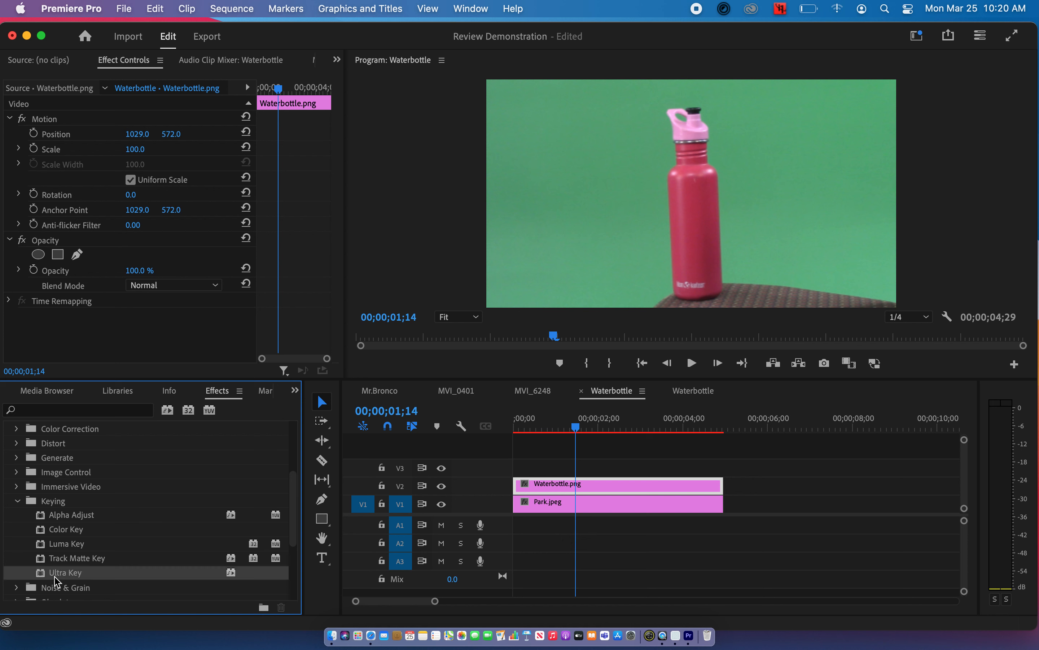
pyautogui.moveTo(56, 581); pyautogui.dragTo(603, 489)
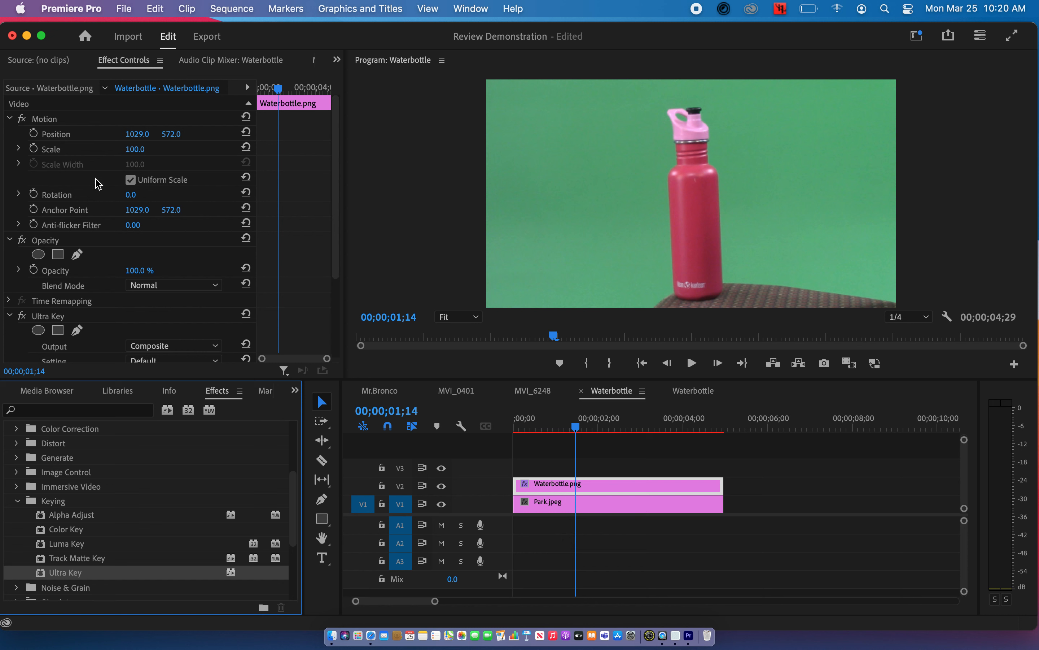
# Try sampling the green backdrop as Ultra Key's key color, close the privacy settings window, and reset the key color.
pyautogui.scroll(-5, 99, 184)
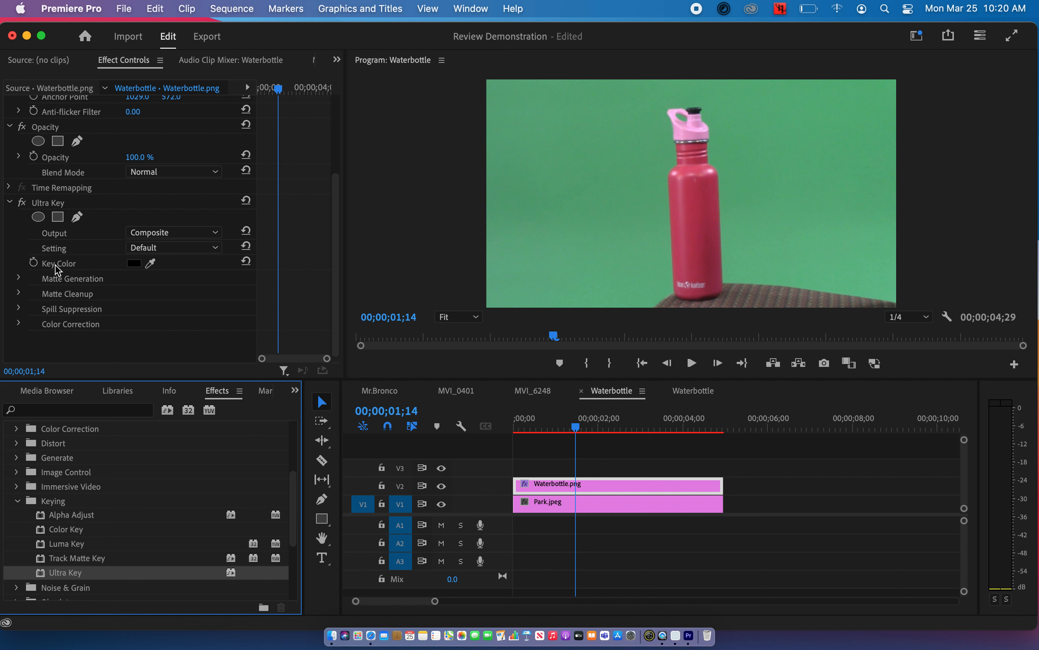
pyautogui.click(151, 263)
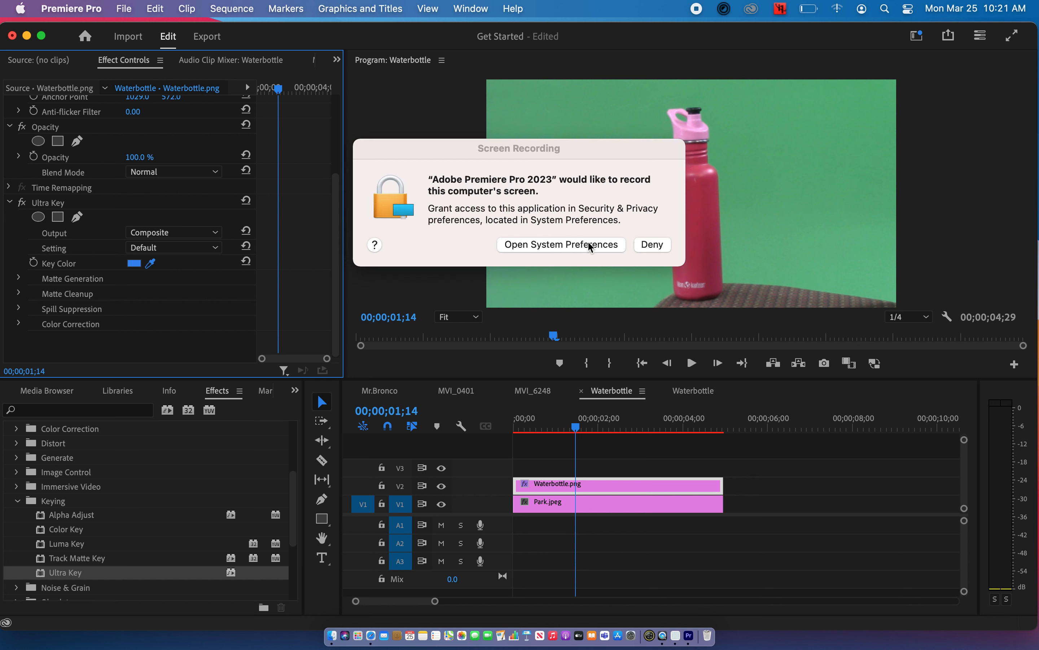
pyautogui.click(578, 243)
pyautogui.click(578, 244)
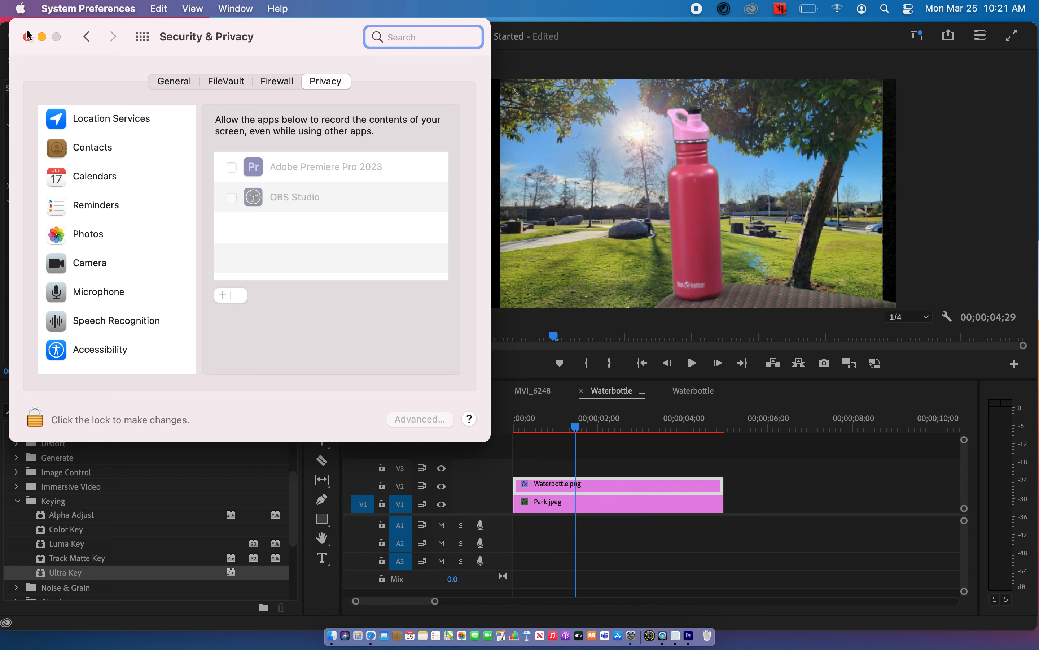
pyautogui.click(31, 38)
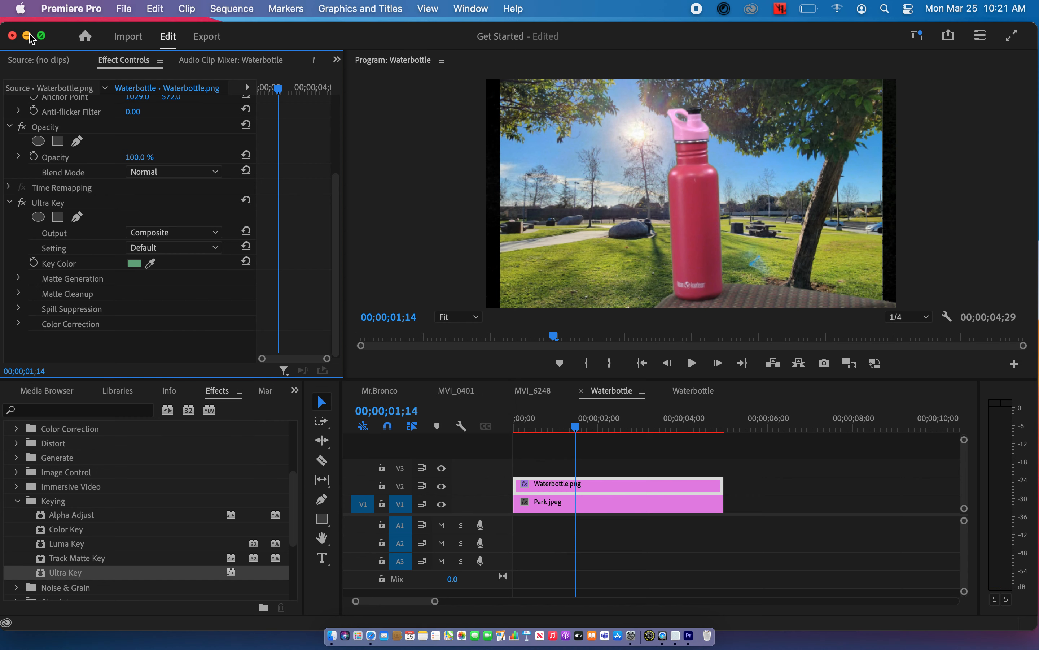
pyautogui.click(247, 262)
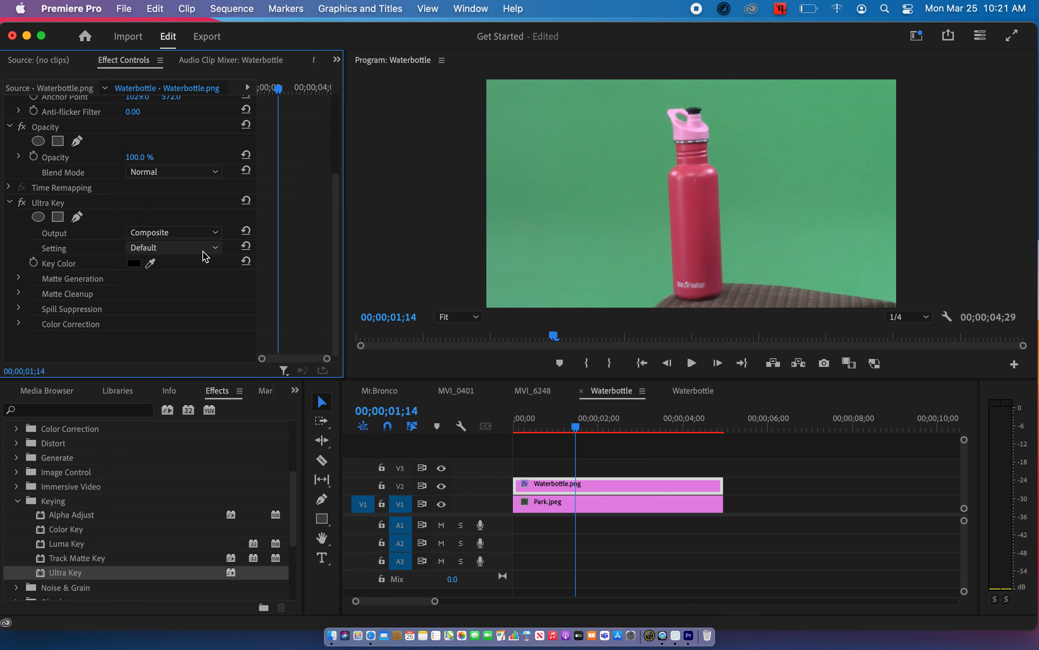
# Sample the green backdrop right beside the bottle as Ultra Key's key color.
pyautogui.click(149, 264)
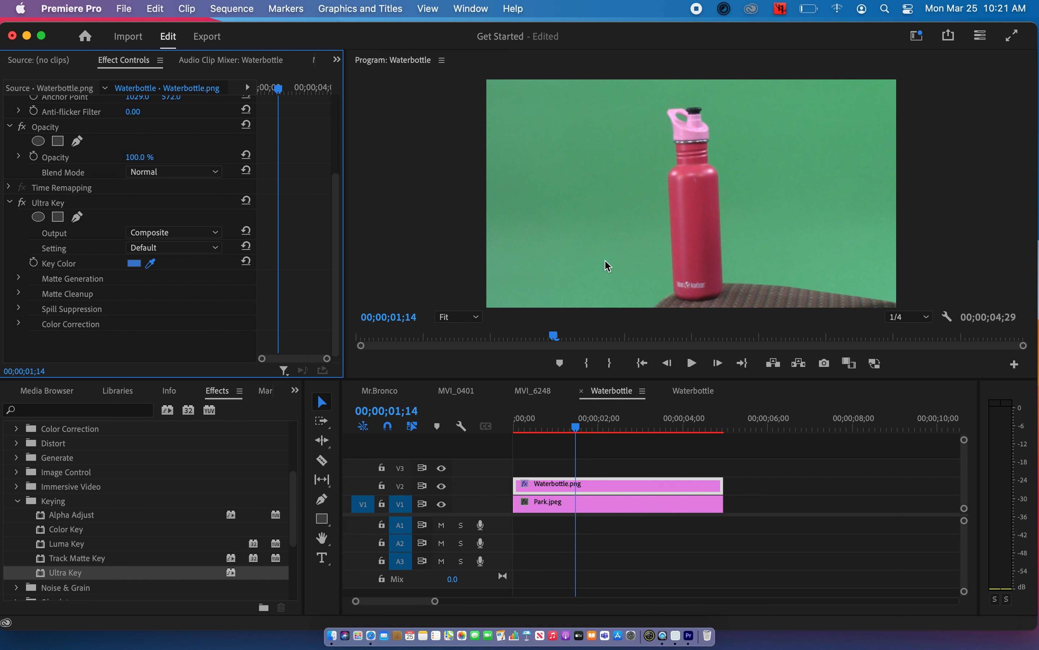
pyautogui.click(659, 150)
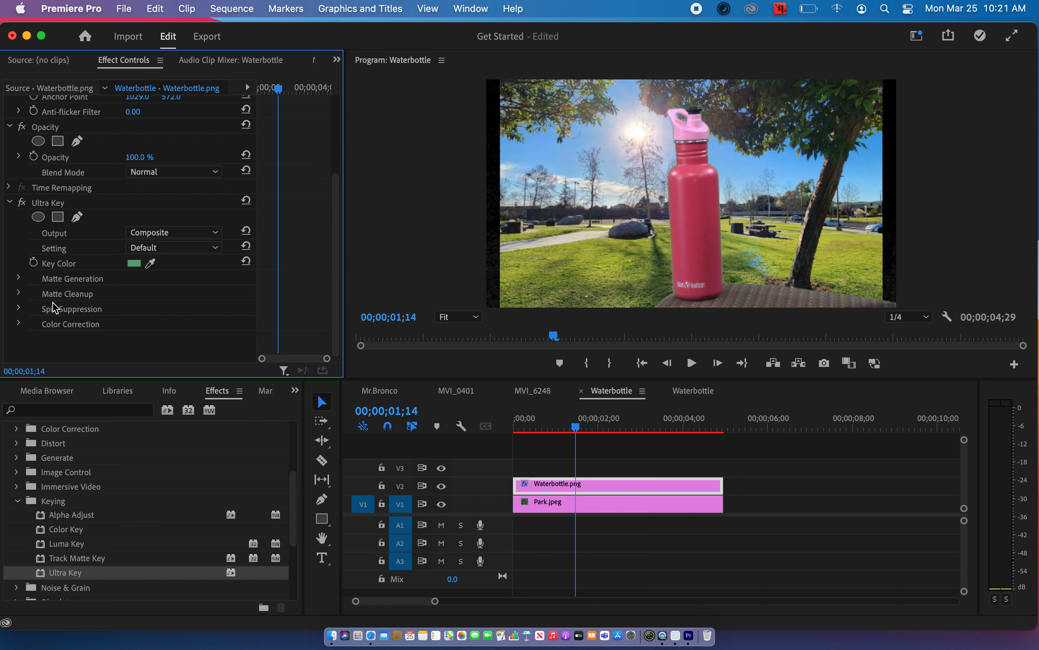
# Set Ultra Key's Matte Cleanup Choke to 64, checking the bottle's edges at 100% preview zoom before returning to Fit.
pyautogui.click(459, 320)
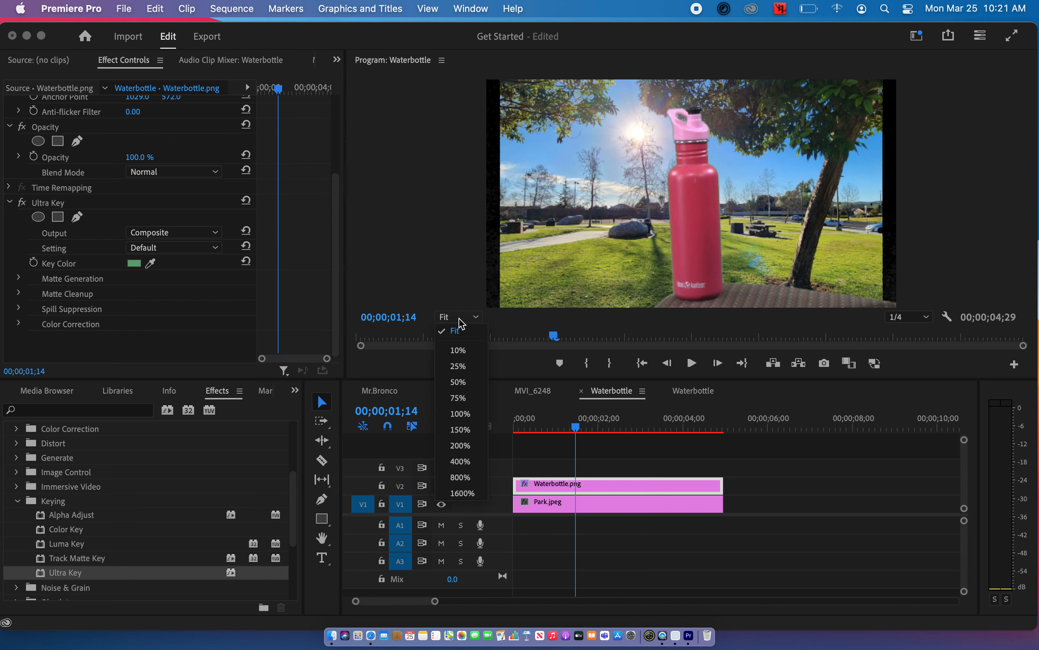
pyautogui.click(460, 413)
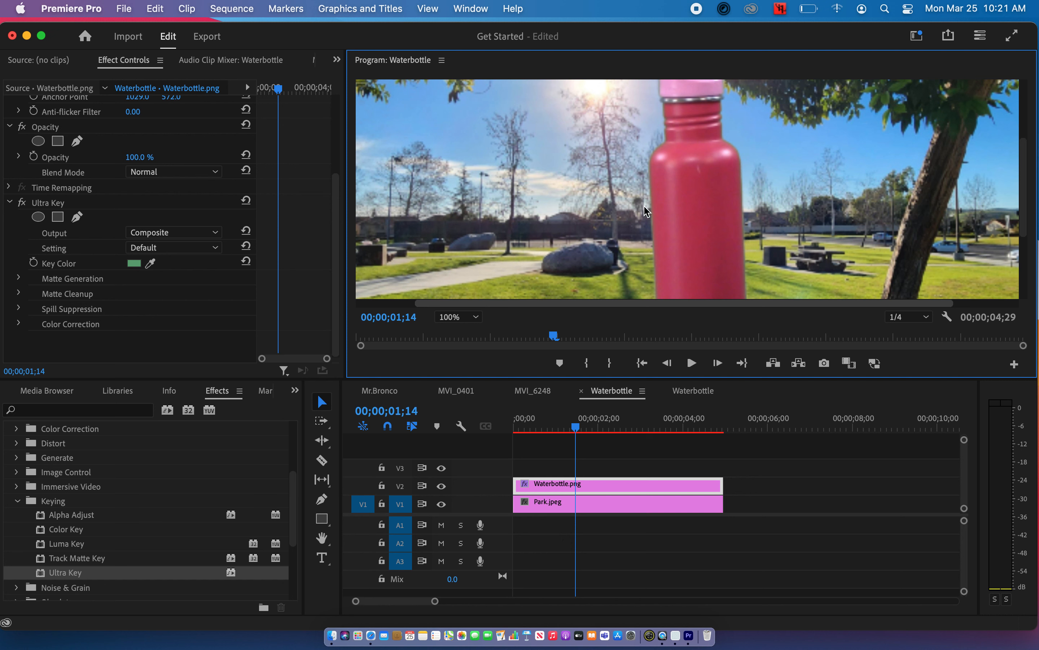
pyautogui.click(18, 293)
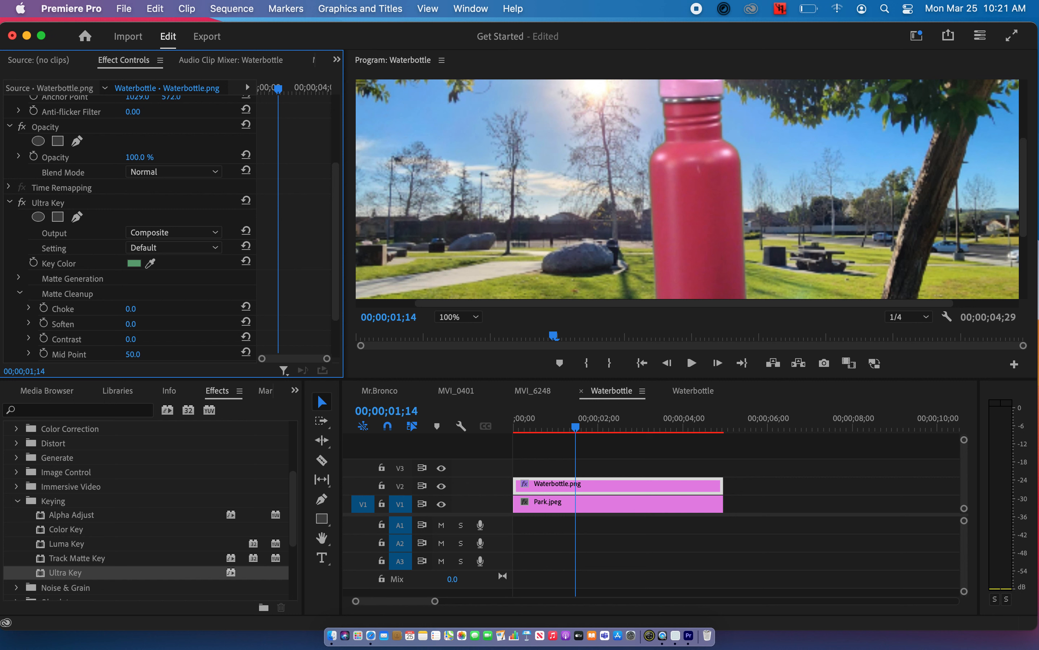
pyautogui.moveTo(131, 308); pyautogui.dragTo(147, 310)
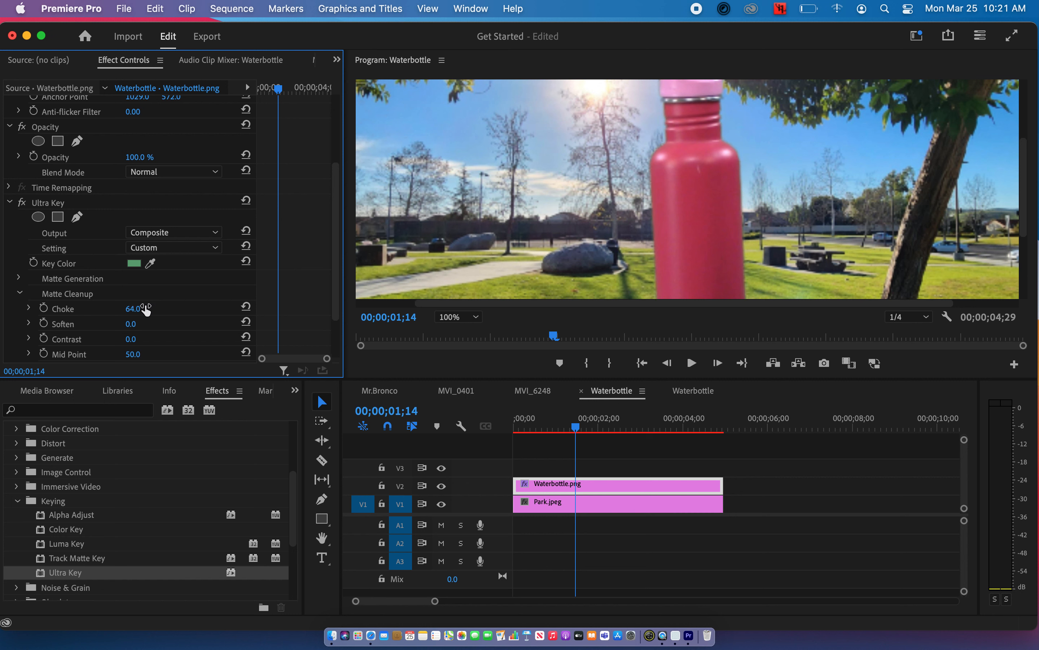
pyautogui.click(19, 293)
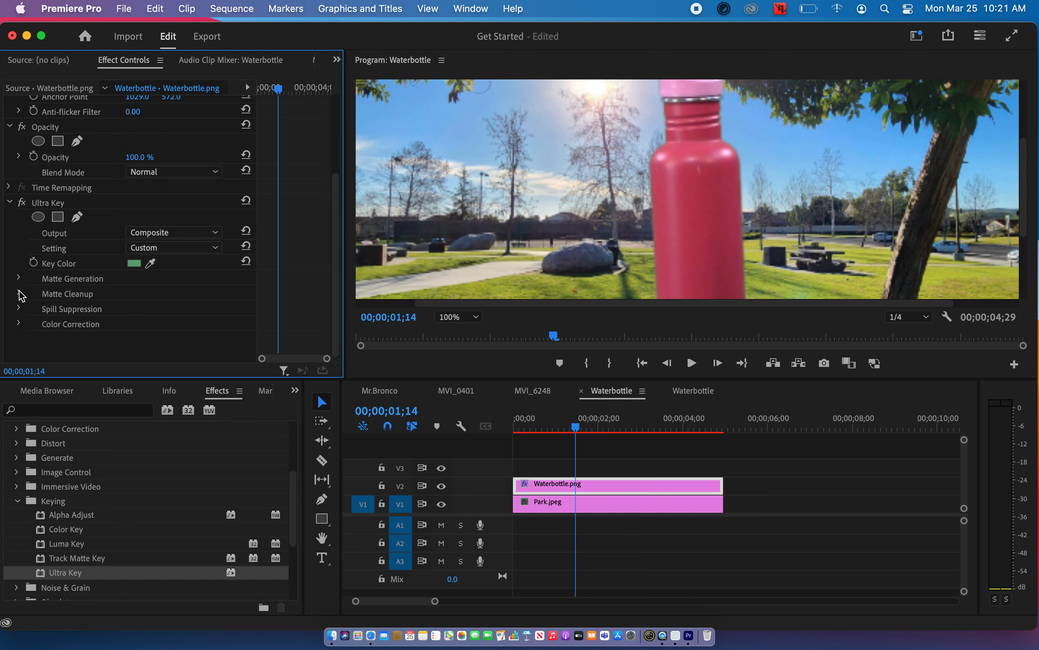
pyautogui.click(458, 316)
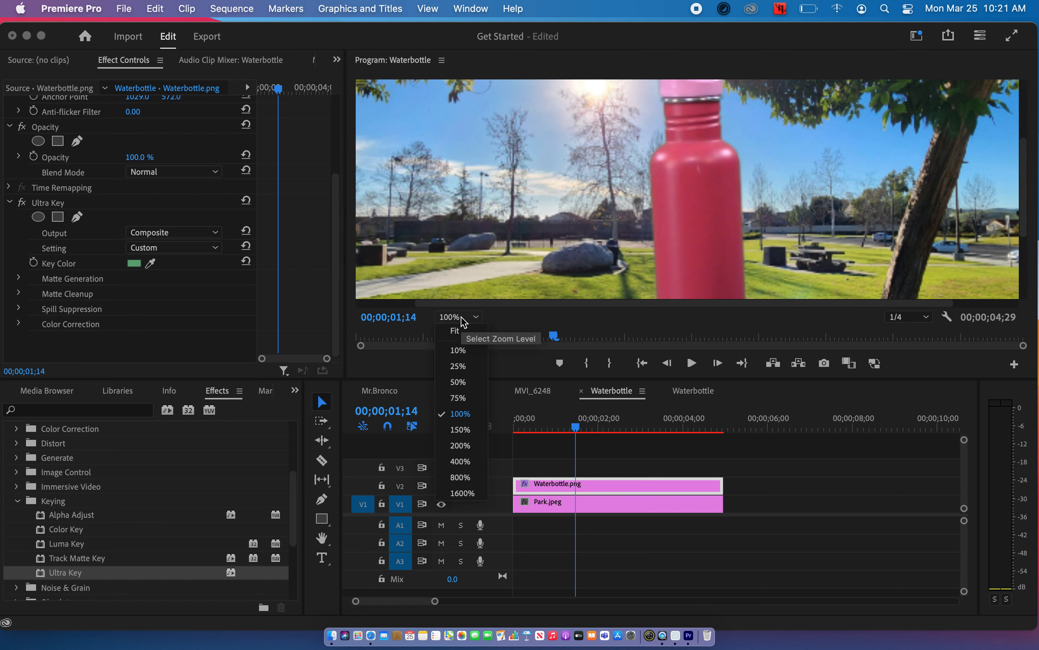
pyautogui.click(461, 330)
# Set Ultra Key's Matte Generation Transparency to 63 and Highlight to 6.
pyautogui.click(20, 279)
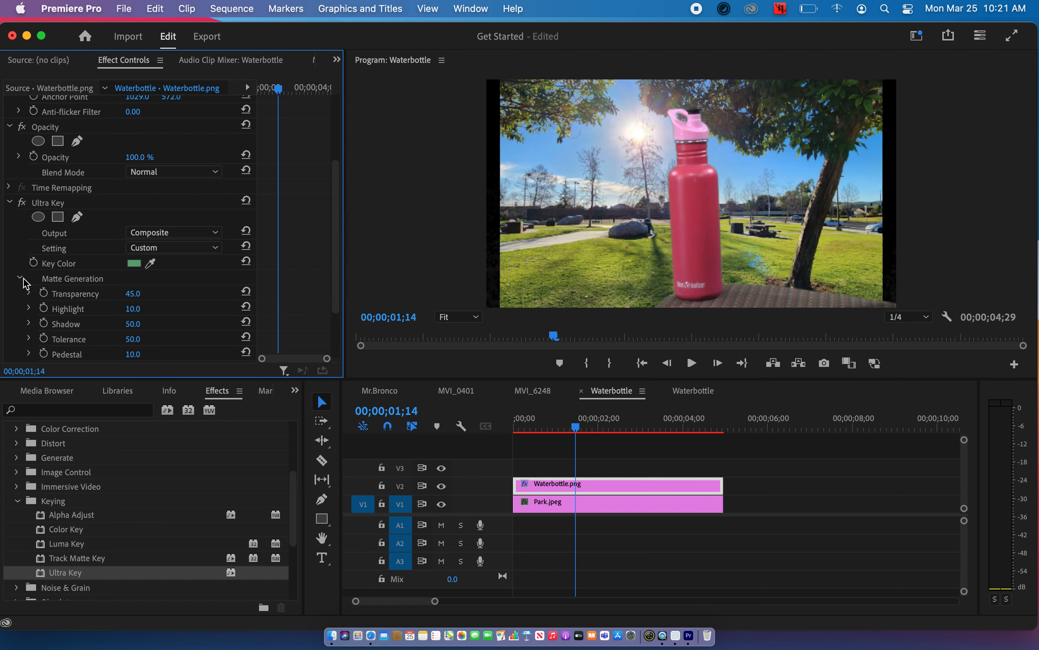
pyautogui.moveTo(133, 293)
pyautogui.mouseDown()
pyautogui.moveTo(172, 293)
pyautogui.moveTo(146, 294)
pyautogui.moveTo(126, 312)
pyautogui.mouseUp()
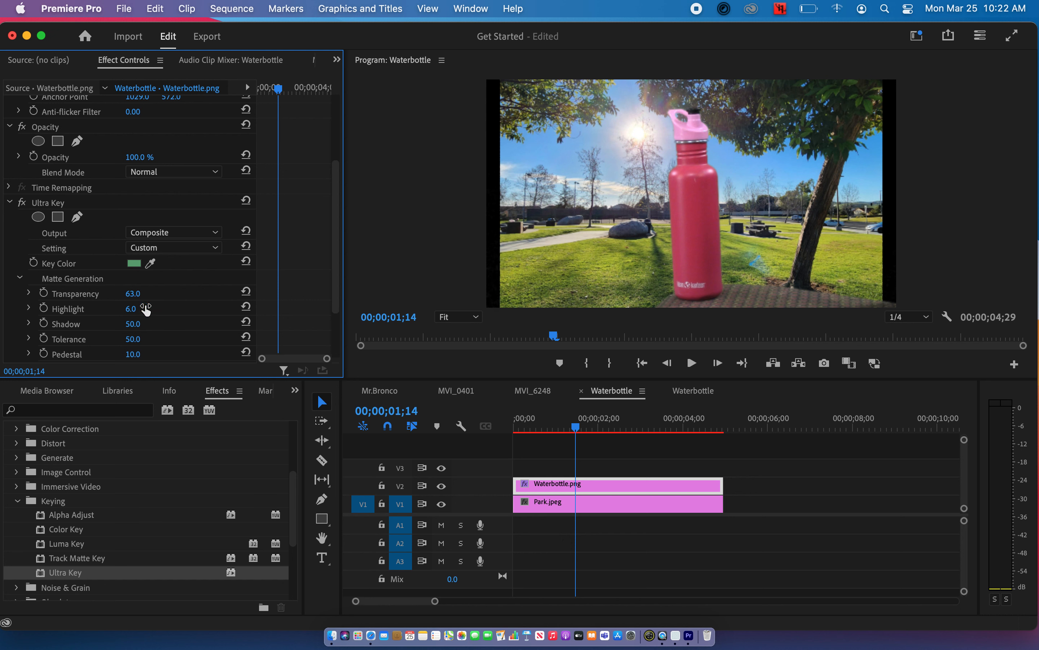
# Try lowering Ultra Key's Matte Generation Tolerance to 27 and reset it to its default.
pyautogui.scroll(-4, 133, 290)
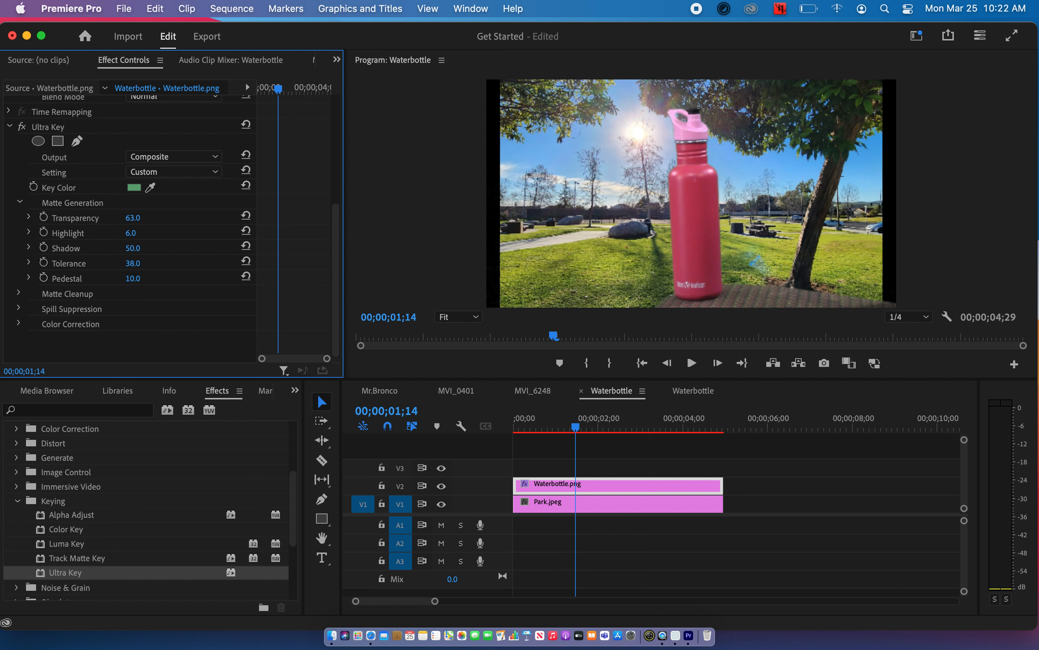
pyautogui.moveTo(151, 264); pyautogui.dragTo(146, 264)
pyautogui.click(245, 261)
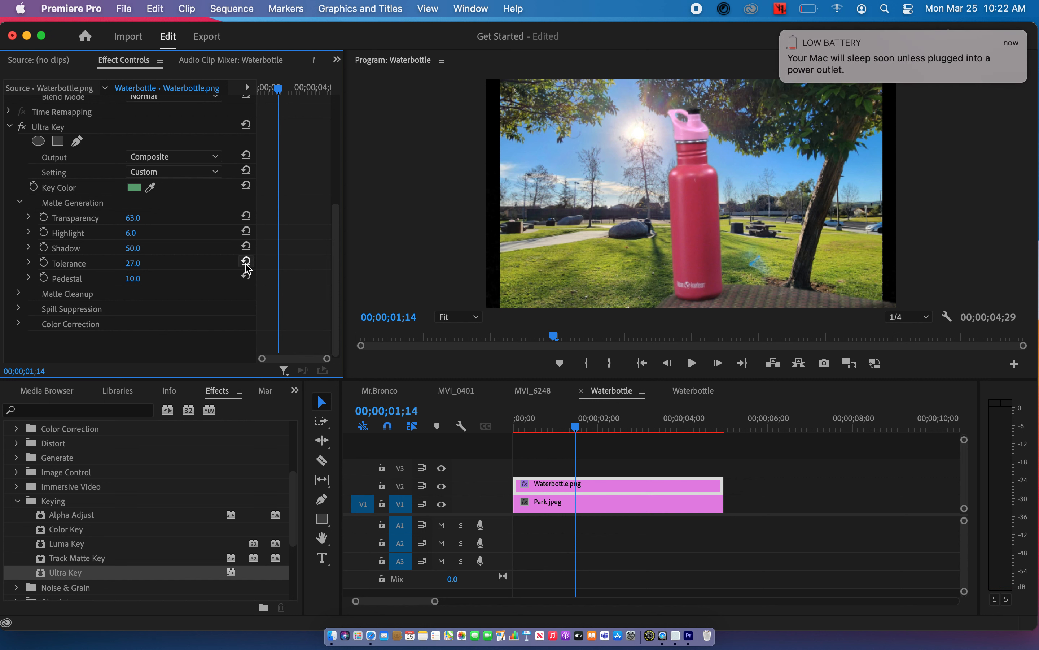
pyautogui.click(783, 34)
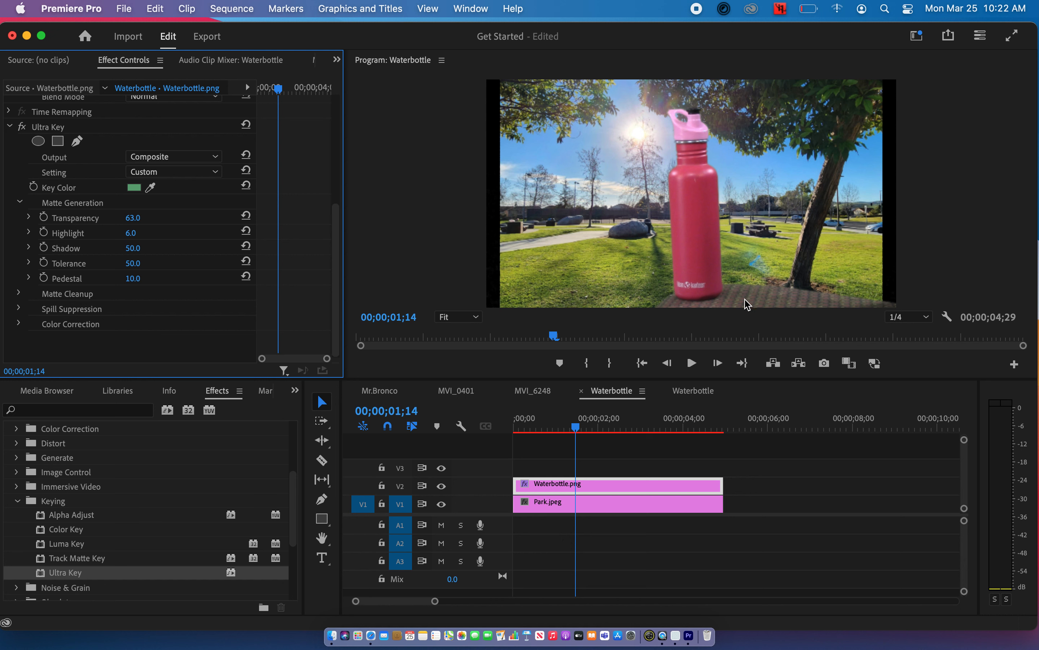
# Try adding a rectangular mask to the Ultra Key effect and undo it.
pyautogui.scroll(5, 122, 224)
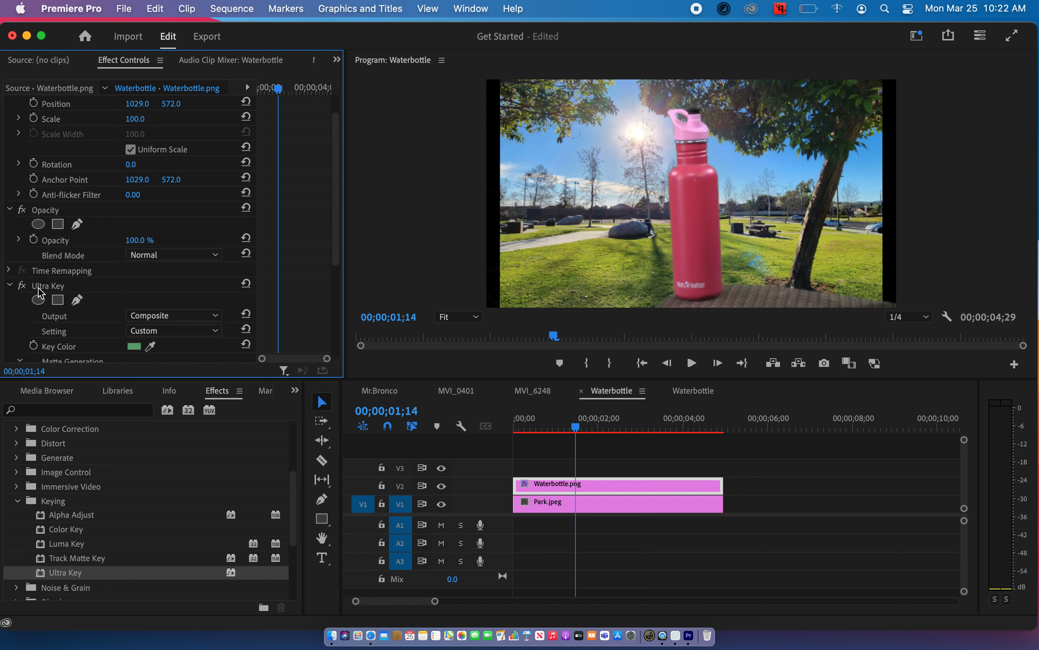
pyautogui.click(58, 299)
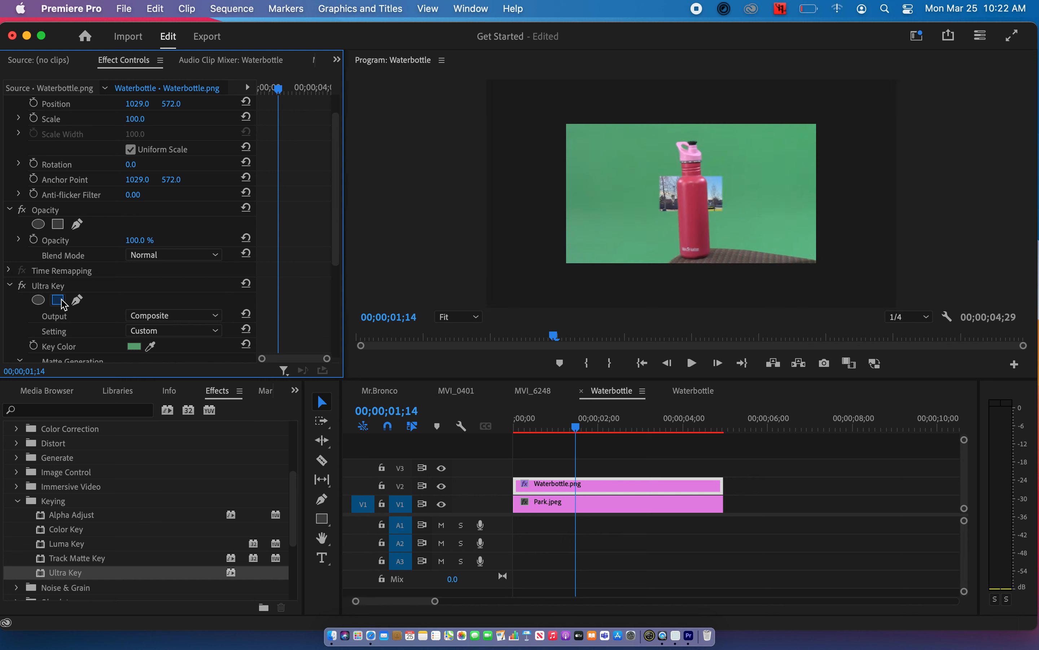
pyautogui.moveTo(743, 165); pyautogui.dragTo(775, 154)
pyautogui.press('super+z')
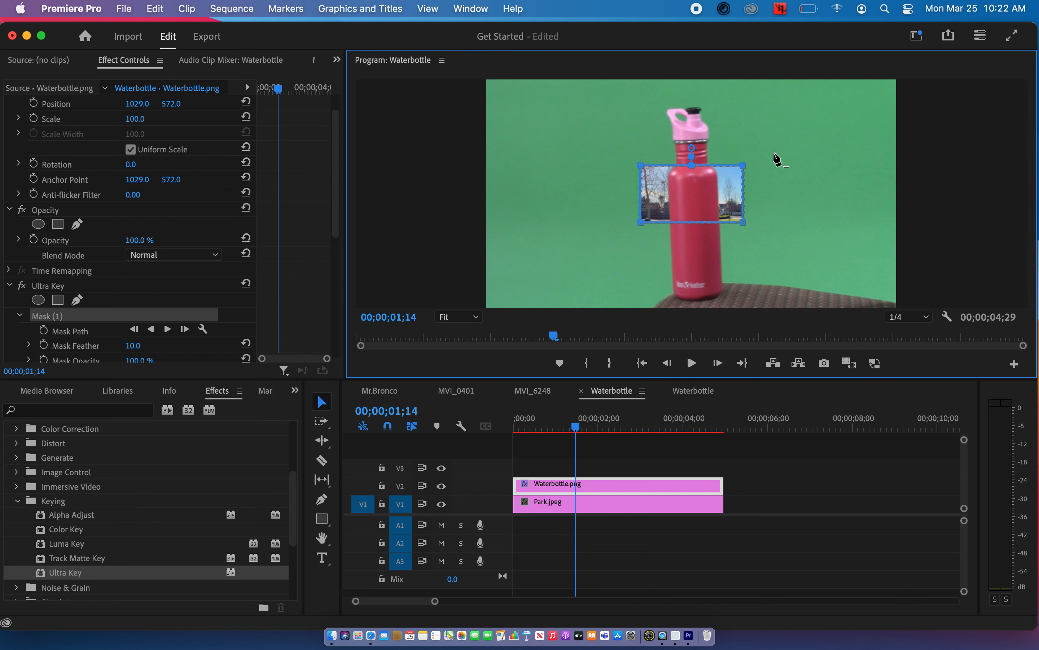
pyautogui.press('super+z')
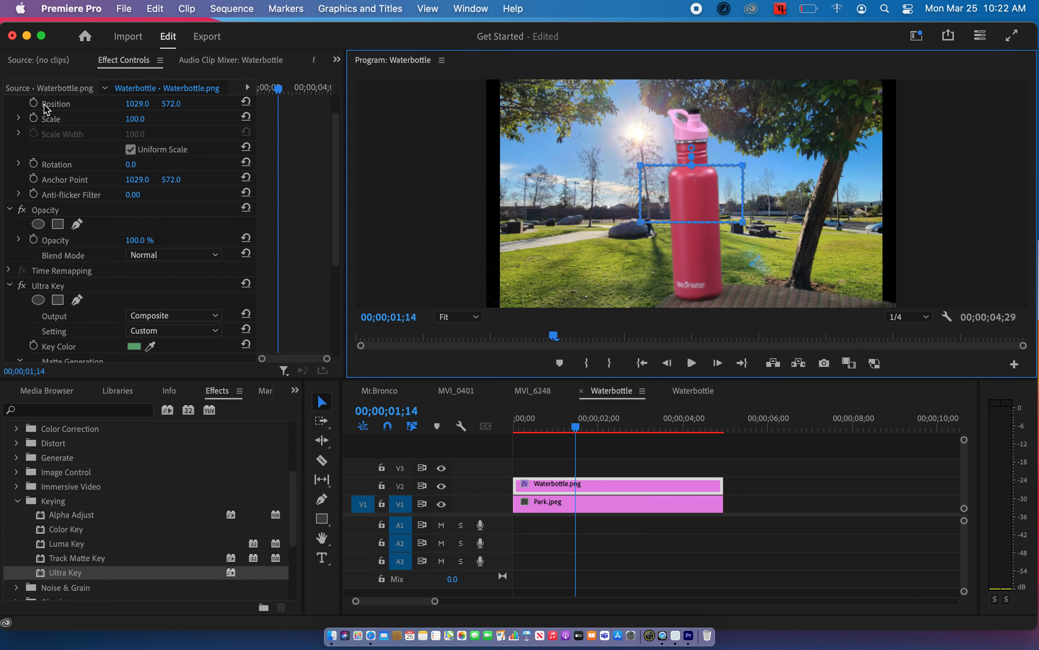
# Add a rectangular mask under the bottle clip's Opacity and stretch its four corners to enclose the whole bottle.
pyautogui.click(54, 219)
pyautogui.scroll(2, 55, 219)
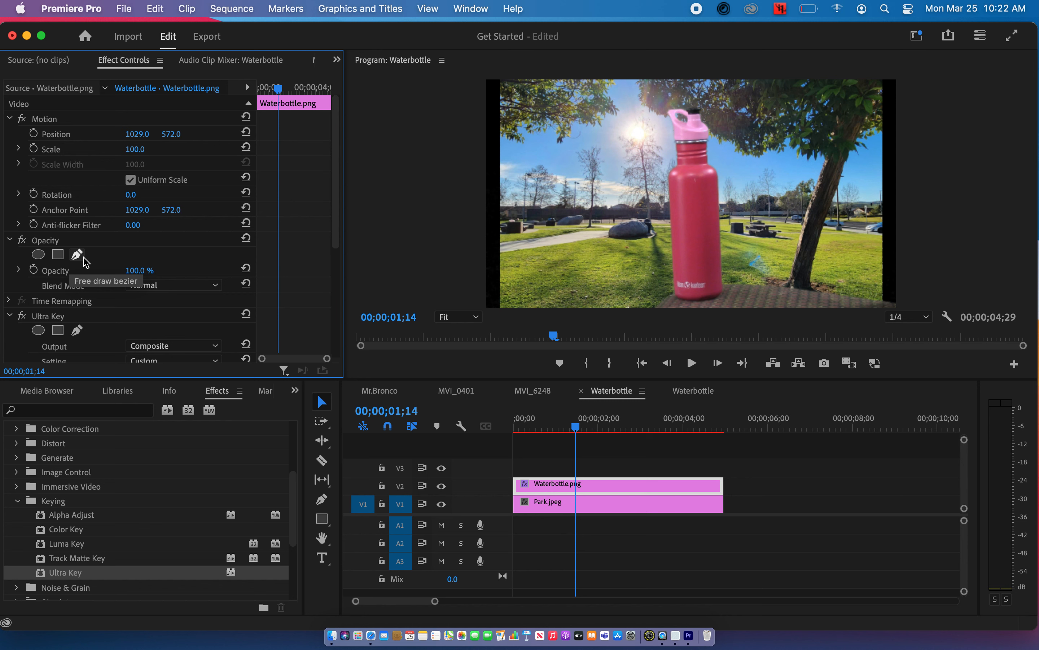
pyautogui.click(58, 254)
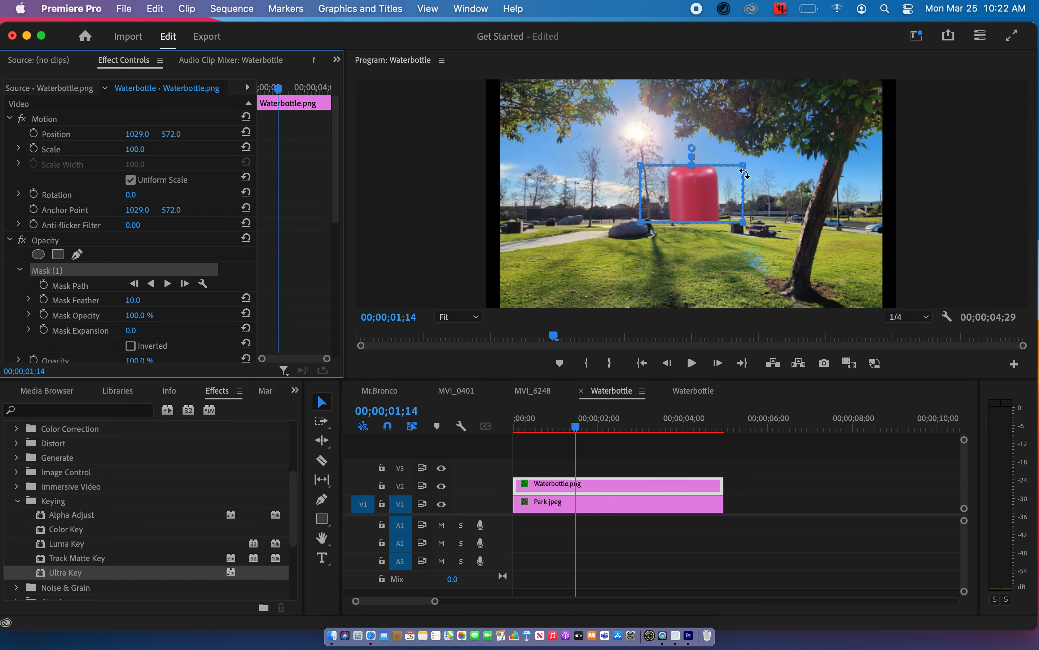
pyautogui.moveTo(743, 166); pyautogui.dragTo(756, 94)
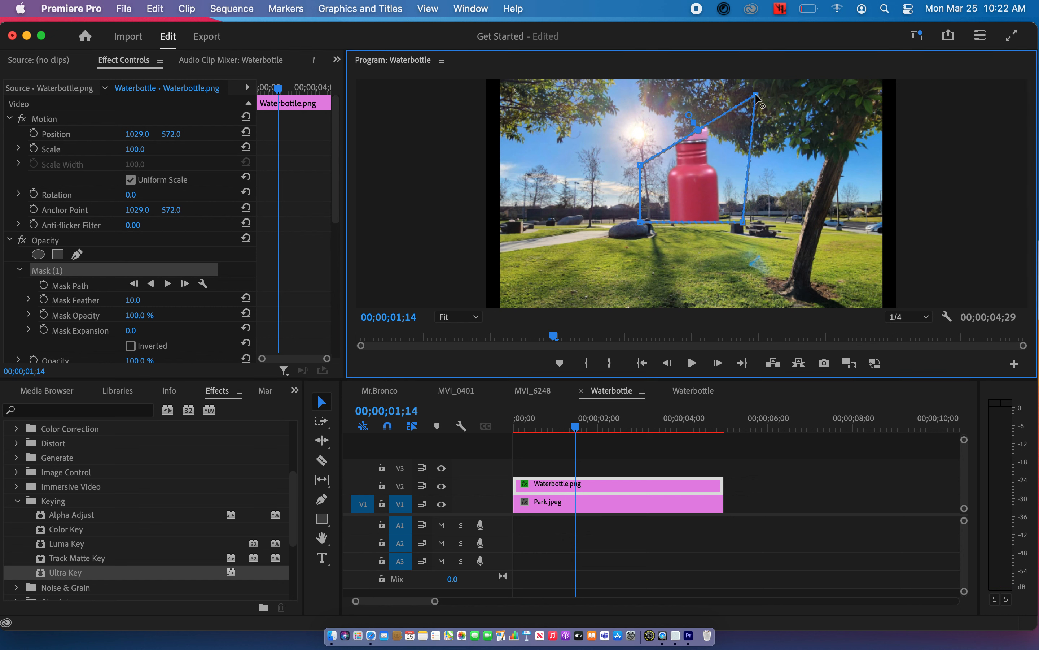
pyautogui.moveTo(640, 165); pyautogui.dragTo(637, 97)
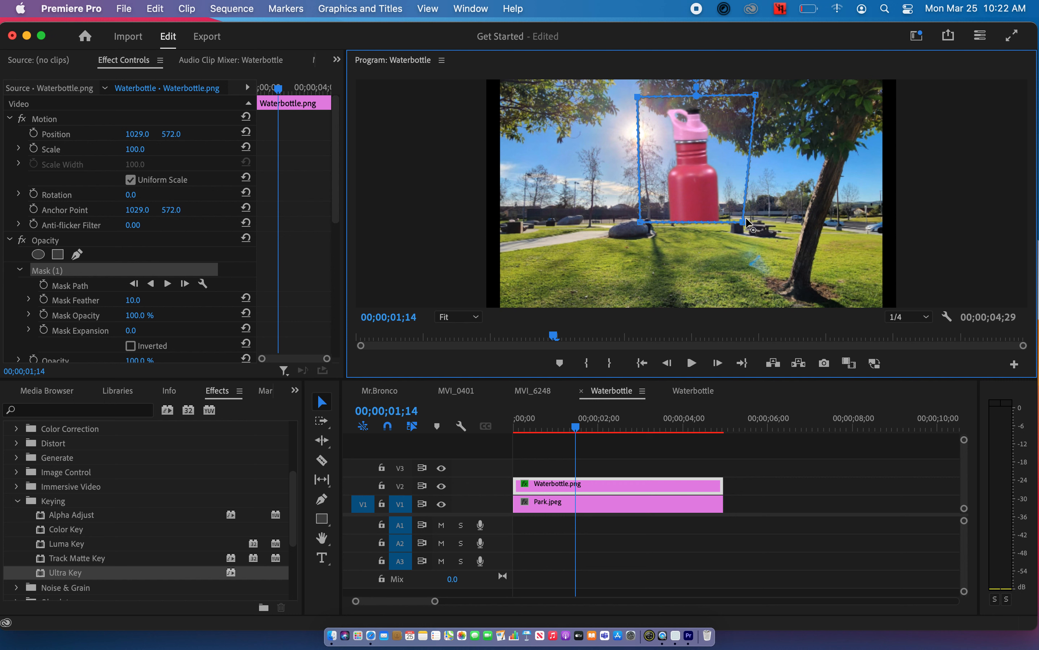
pyautogui.moveTo(744, 222); pyautogui.dragTo(749, 297)
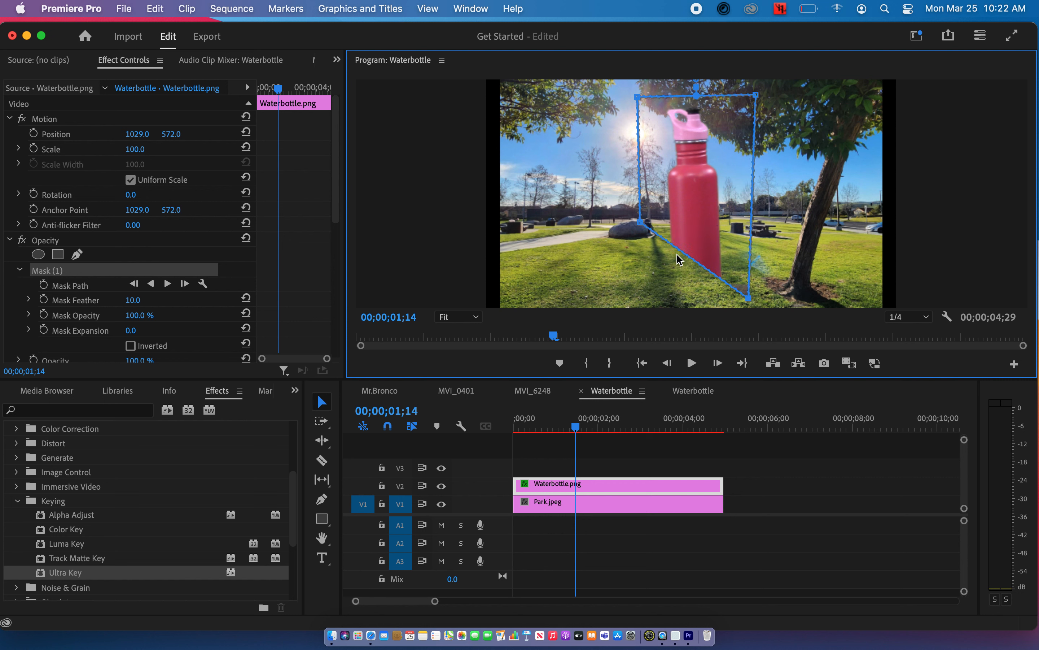
pyautogui.moveTo(639, 231); pyautogui.dragTo(670, 306)
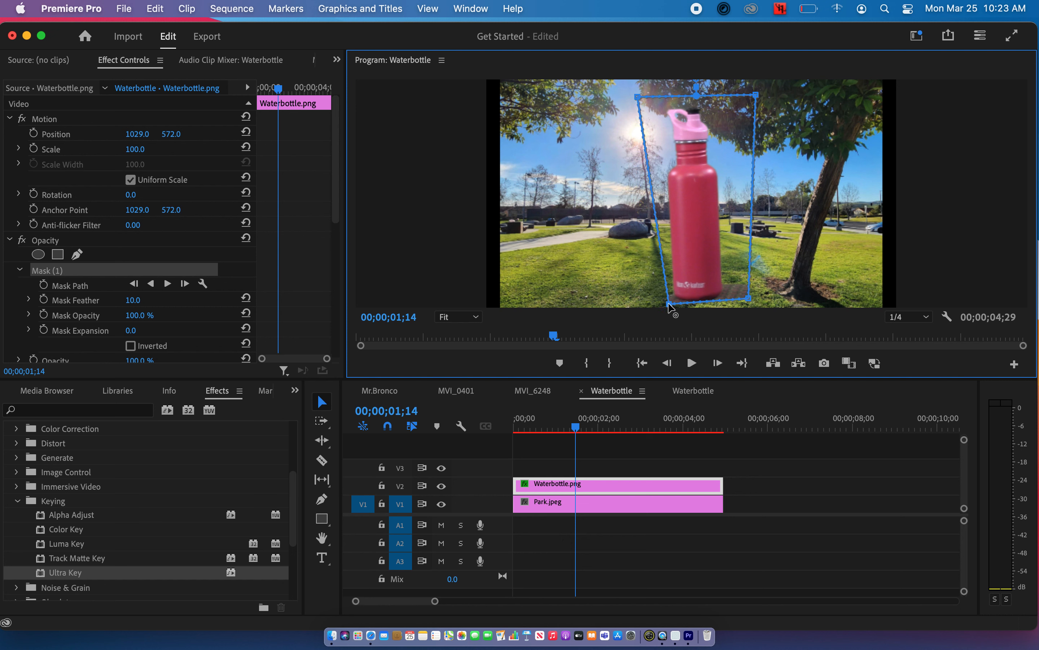
# Add extra points to the opacity mask's outline around the bottle's base, working at 150% preview zoom.
pyautogui.click(474, 319)
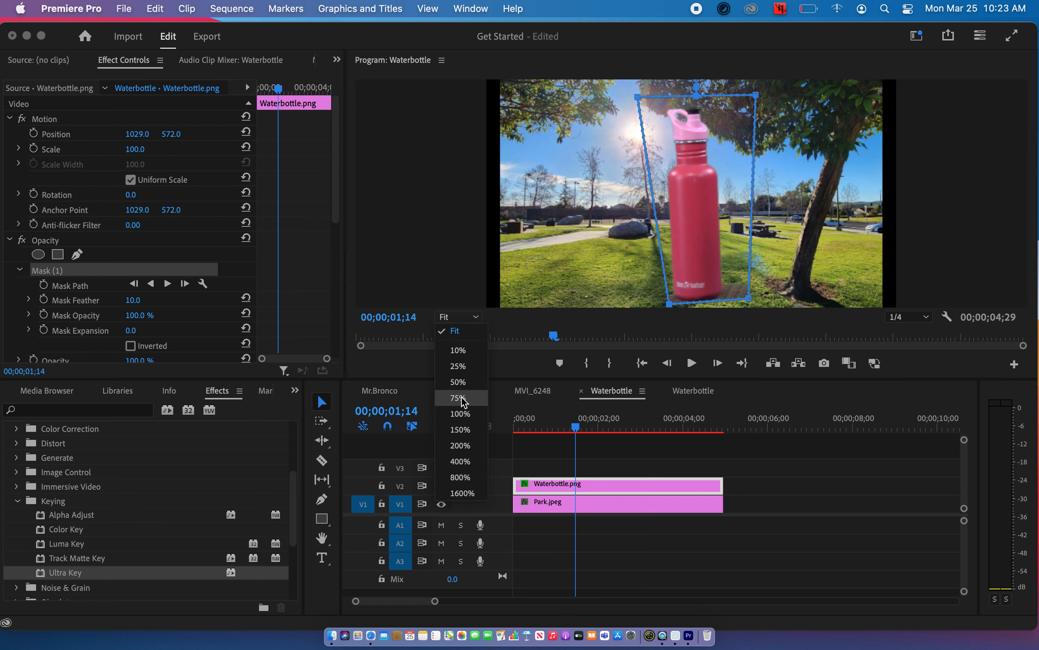
pyautogui.click(460, 429)
pyautogui.moveTo(1030, 163); pyautogui.dragTo(1024, 257)
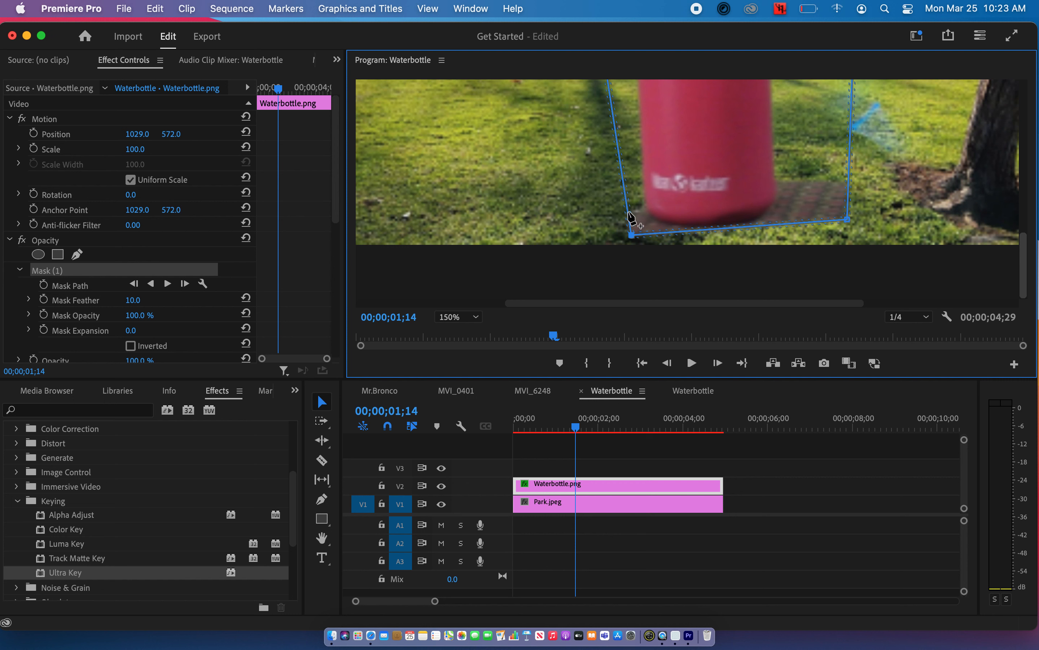
pyautogui.click(628, 211)
pyautogui.click(649, 234)
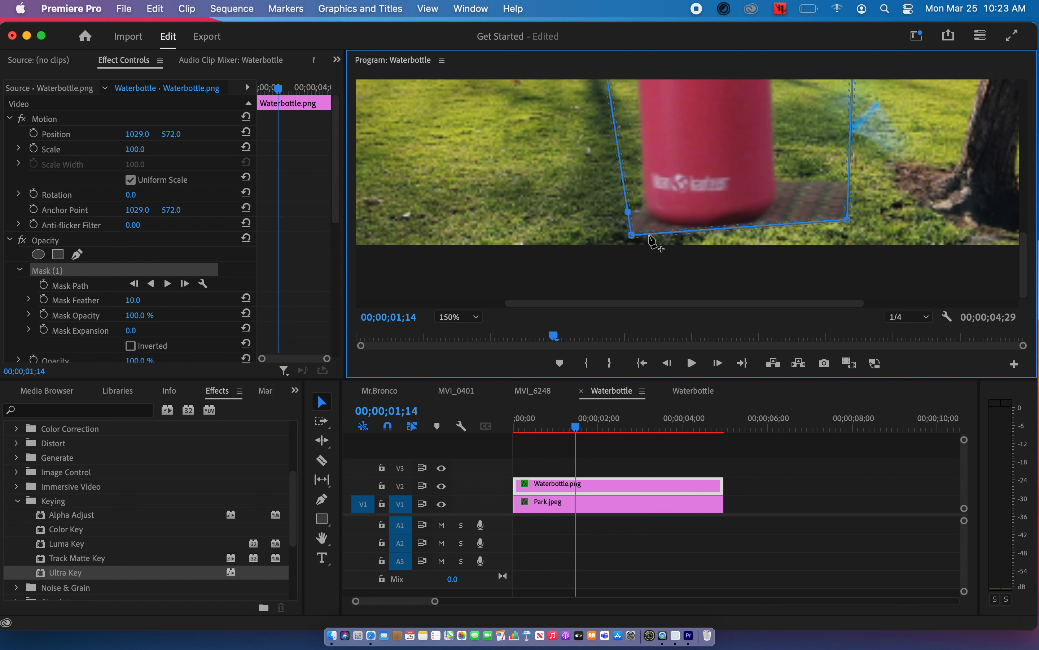
pyautogui.click(697, 231)
pyautogui.click(816, 221)
# Pull the mask points in tightly around the bottle's base to cut away the table, and return the preview to Fit.
pyautogui.moveTo(849, 188); pyautogui.dragTo(784, 175)
pyautogui.moveTo(846, 221); pyautogui.dragTo(760, 223)
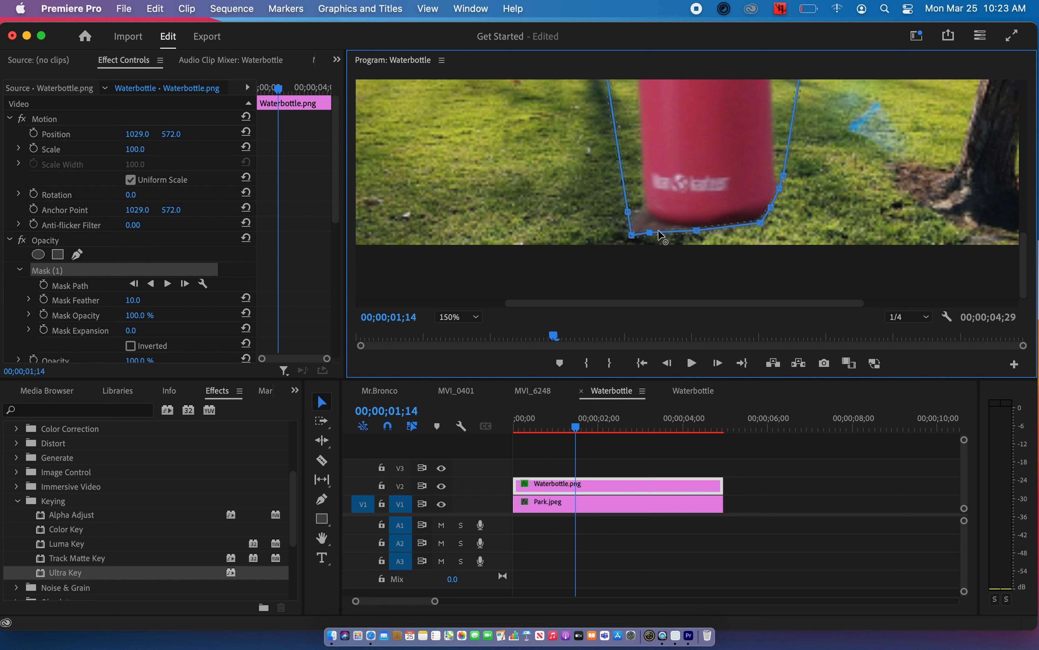
pyautogui.moveTo(659, 232); pyautogui.dragTo(637, 196)
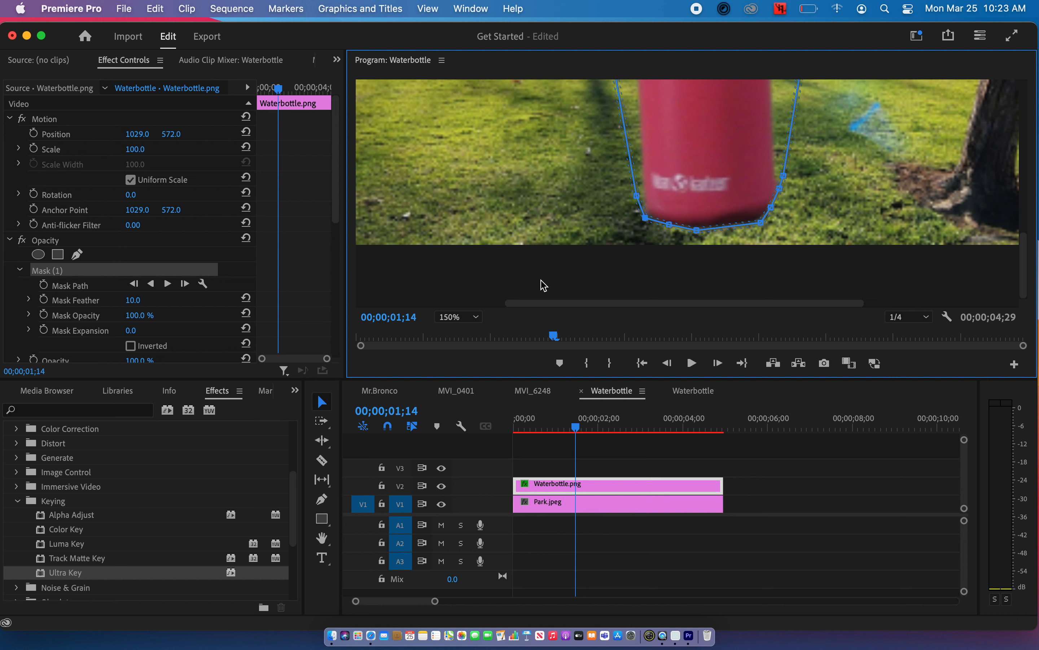
pyautogui.click(476, 320)
pyautogui.click(468, 332)
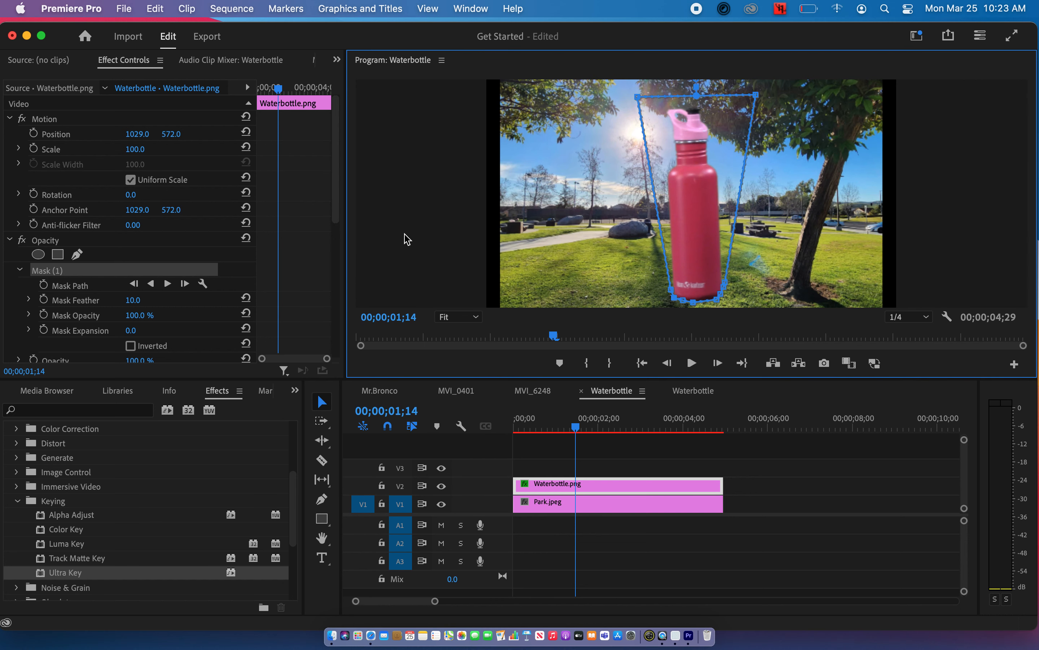
# Scale the bottle to 20, rotate it 9° and position it at 1549, 918 against the tree trunk.
pyautogui.moveTo(146, 156); pyautogui.dragTo(179, 133)
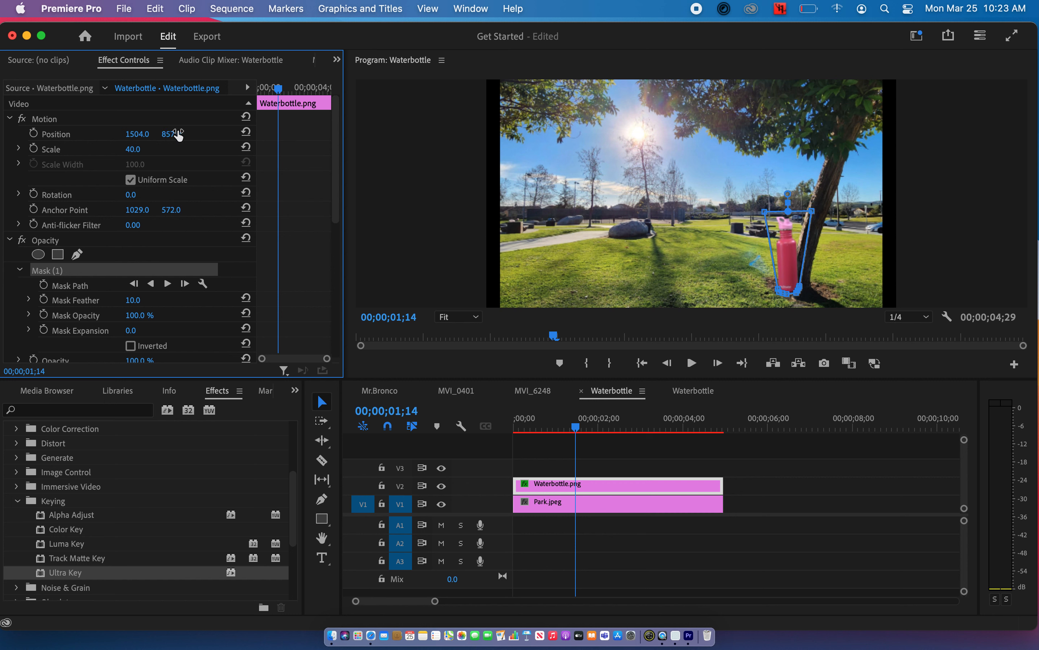
pyautogui.moveTo(131, 194); pyautogui.dragTo(133, 194)
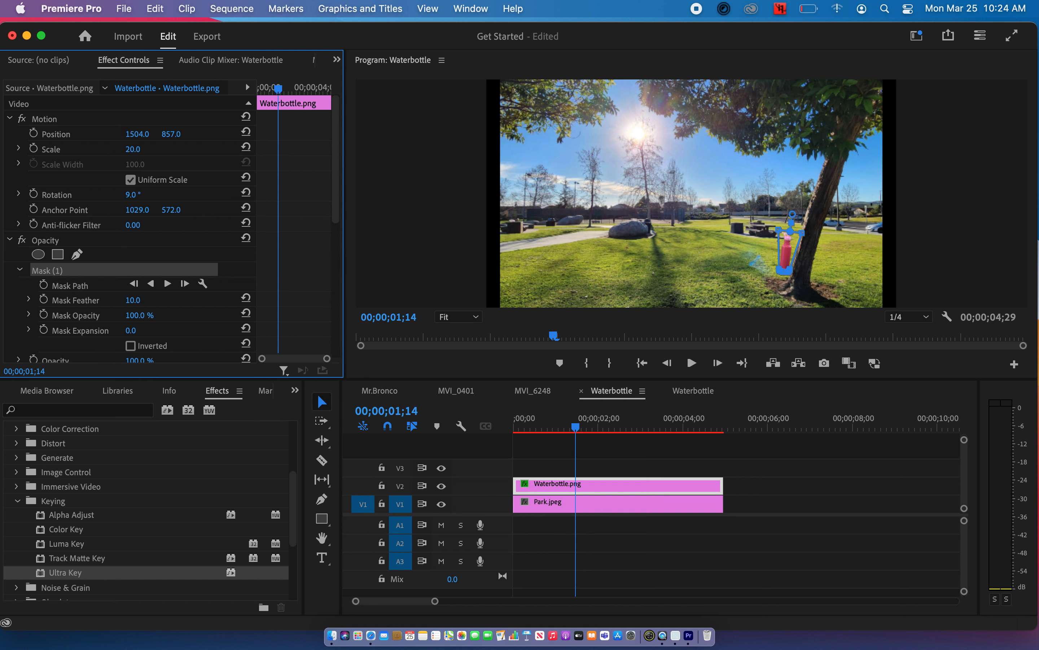
pyautogui.click(792, 495)
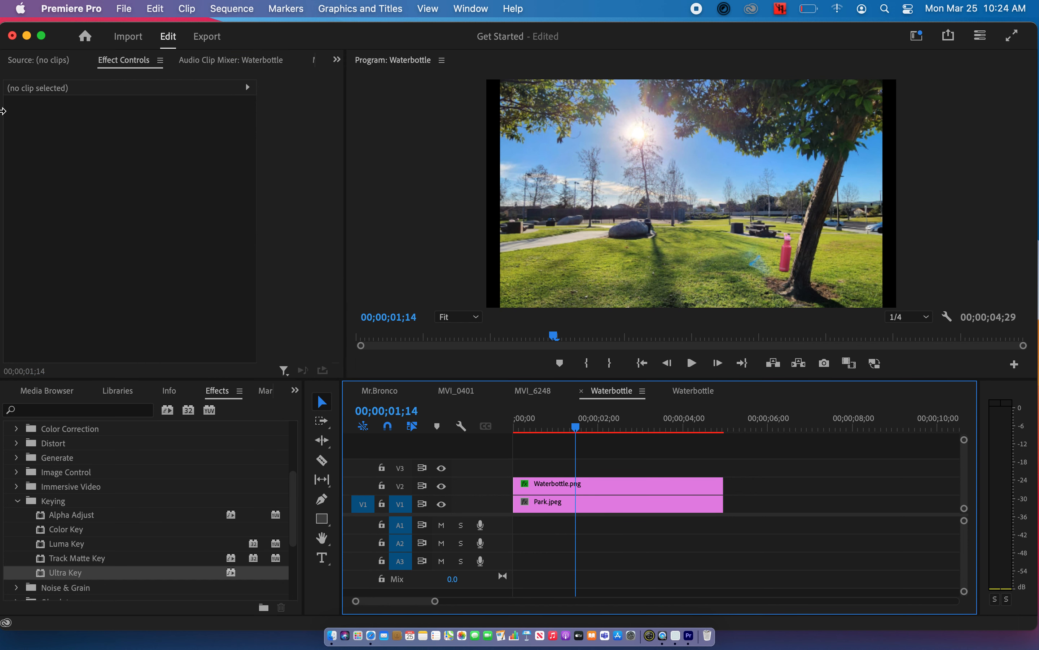
pyautogui.click(618, 486)
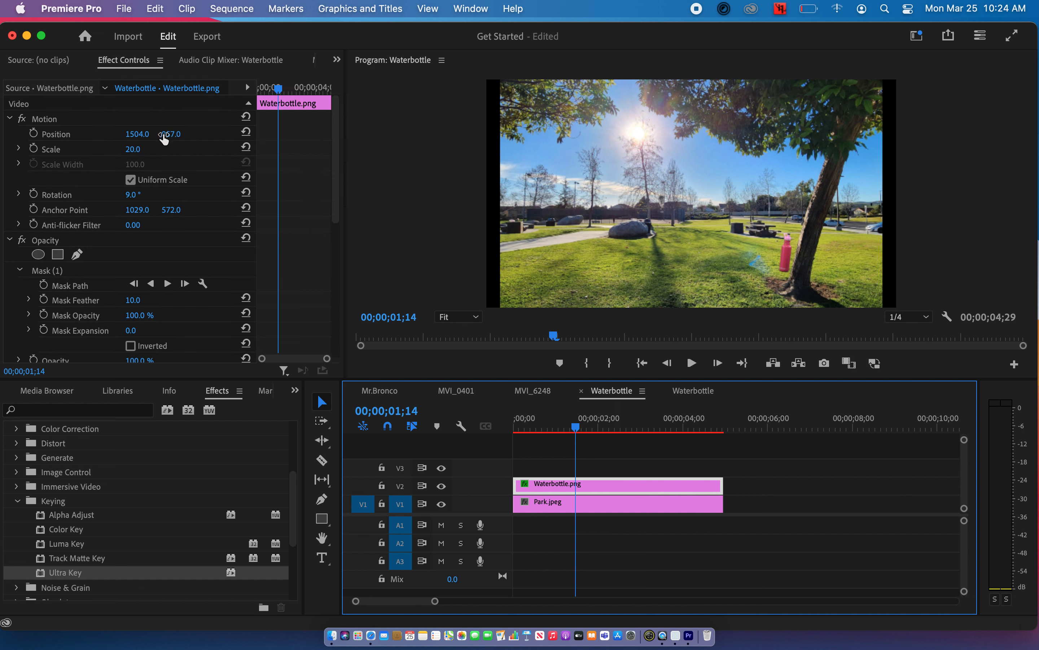
pyautogui.moveTo(171, 134)
pyautogui.mouseDown()
pyautogui.moveTo(197, 134)
pyautogui.moveTo(157, 133)
pyautogui.mouseUp()
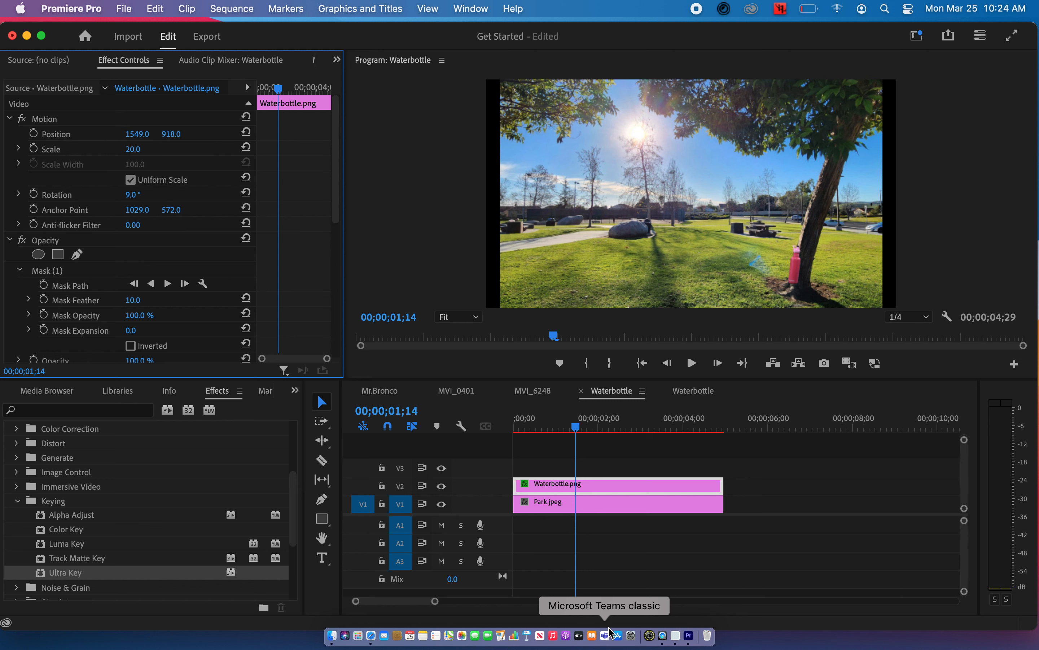
# Switch to the Color workspace and lower the Waterbottle clip's Lumetri Basic Correction Exposure to -1.1.
pyautogui.click(649, 487)
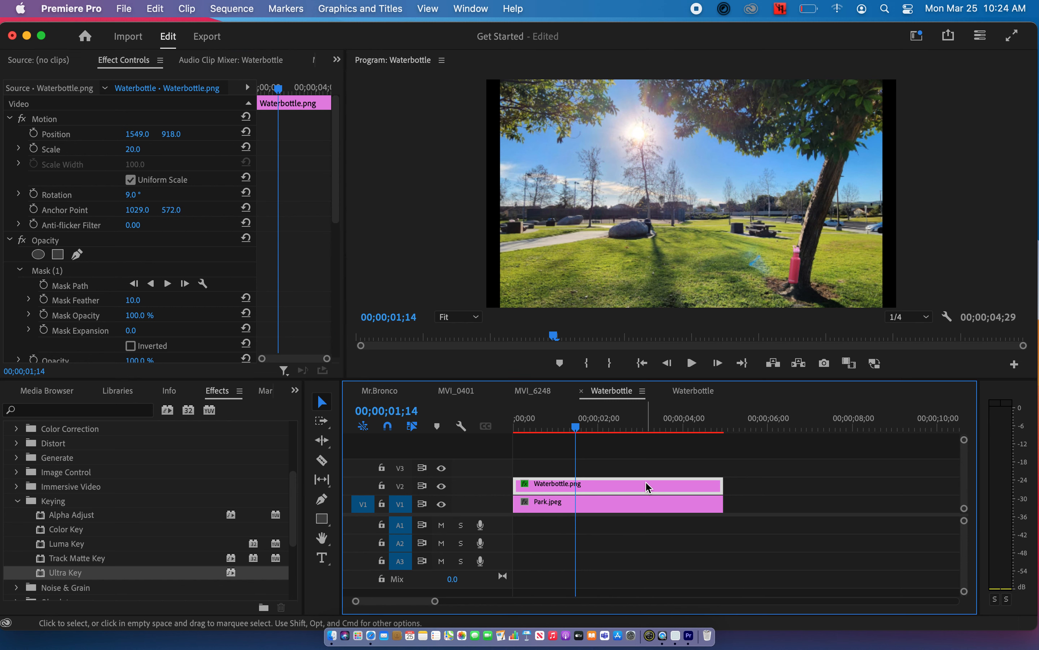
pyautogui.click(471, 9)
pyautogui.moveTo(532, 33)
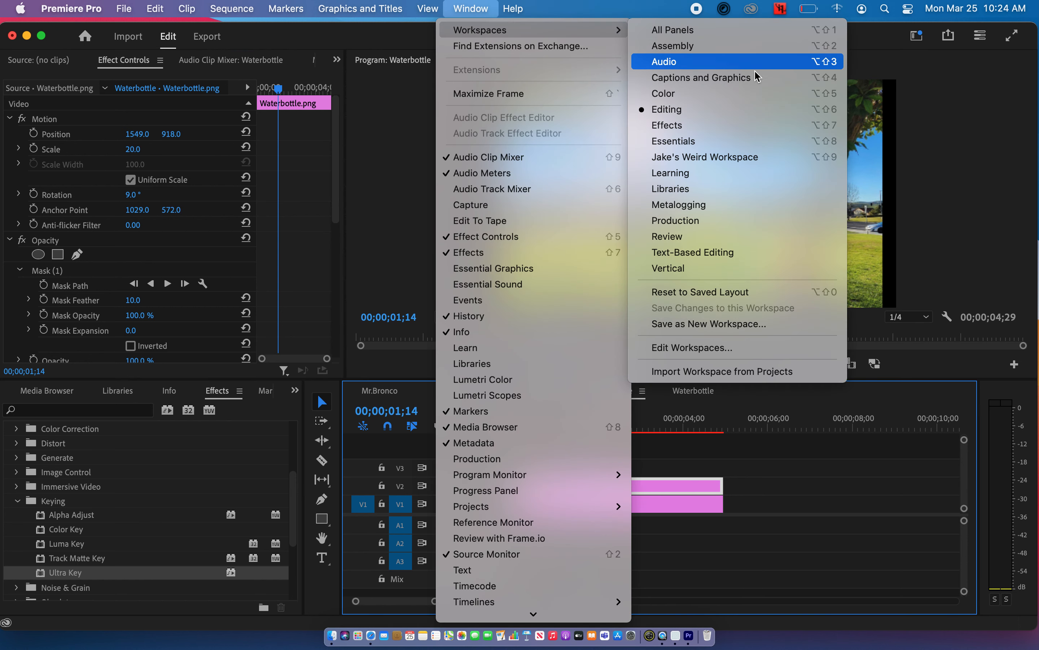
pyautogui.click(757, 93)
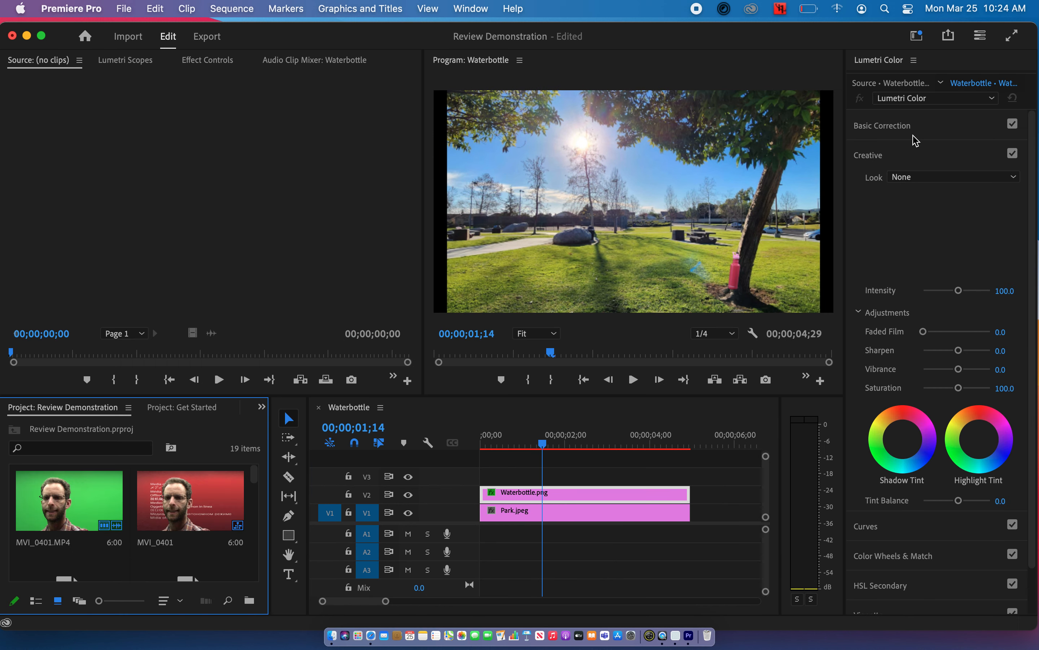
pyautogui.click(917, 132)
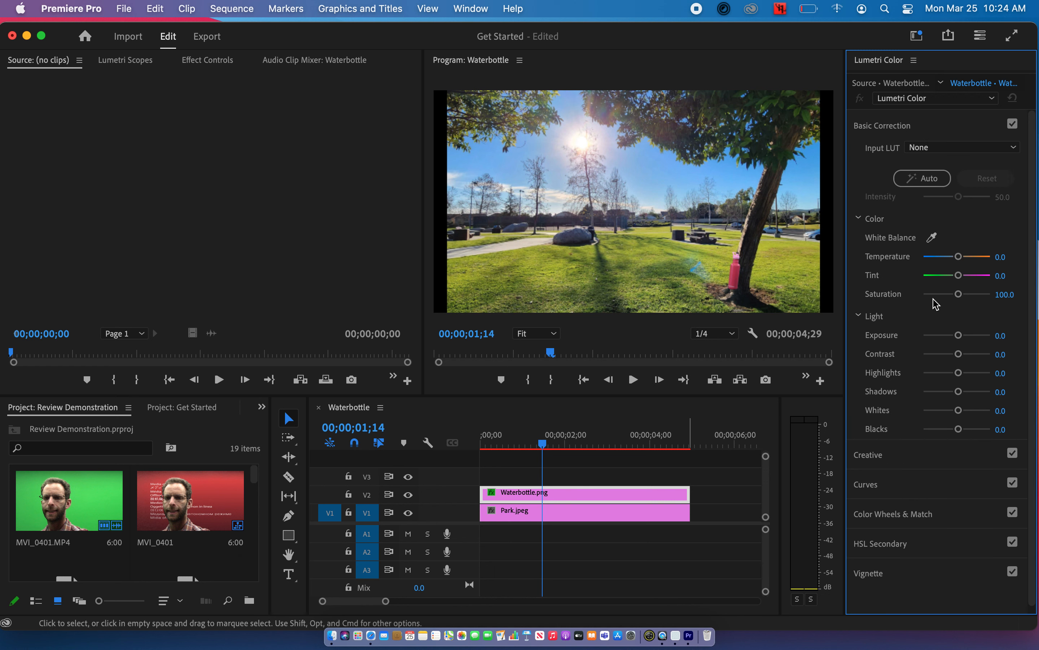
pyautogui.moveTo(957, 341); pyautogui.dragTo(951, 340)
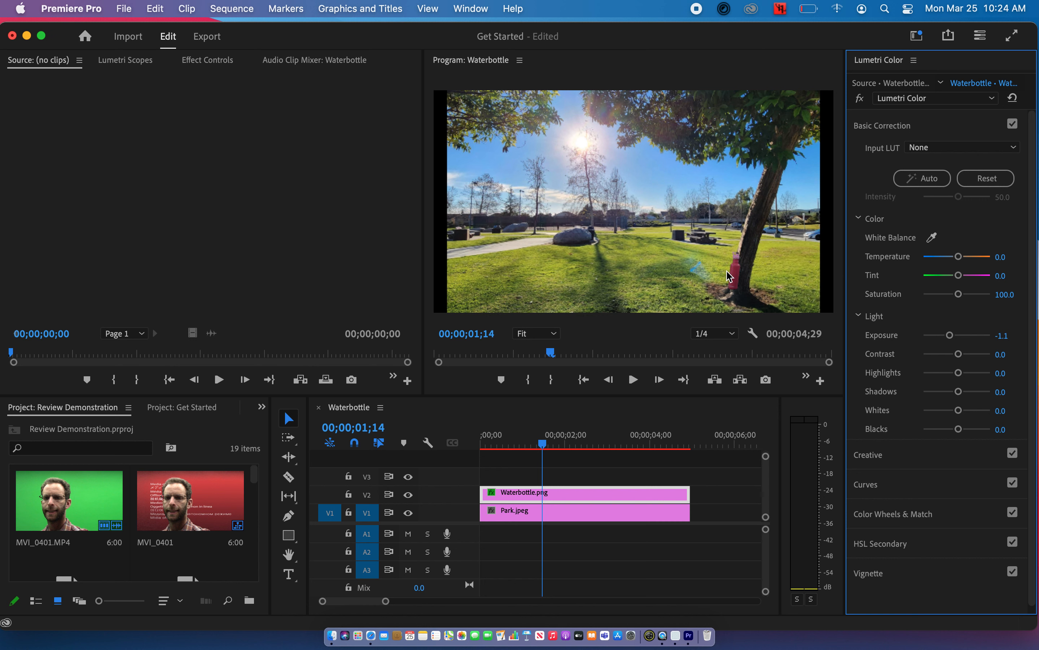
# Move the bottle down to the base of the tree by setting its Position to 1552, 985.
pyautogui.click(567, 494)
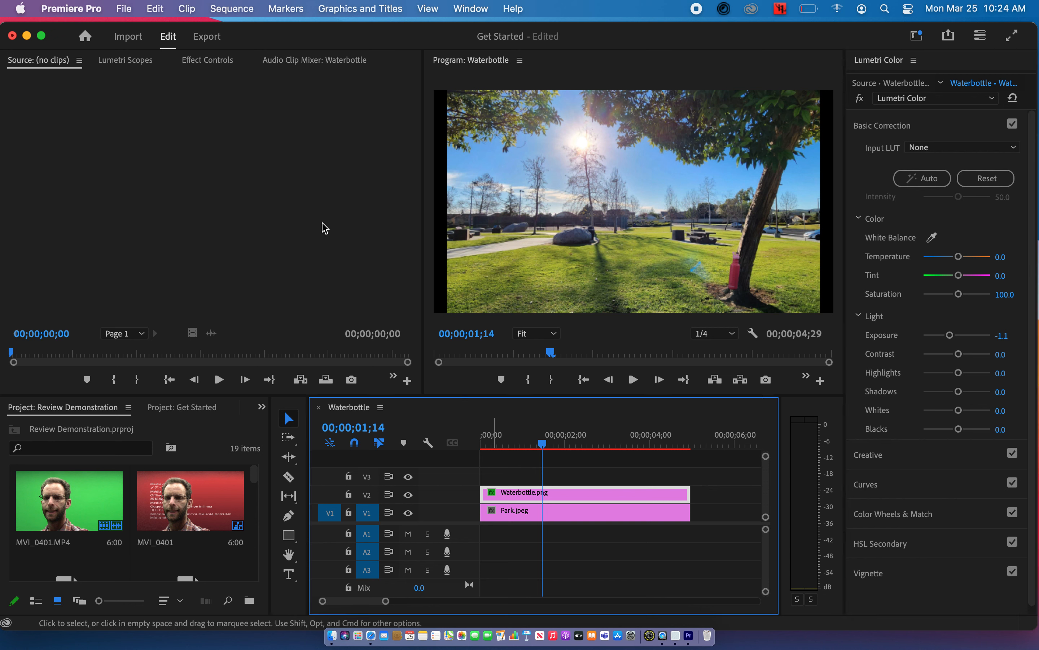
pyautogui.click(215, 61)
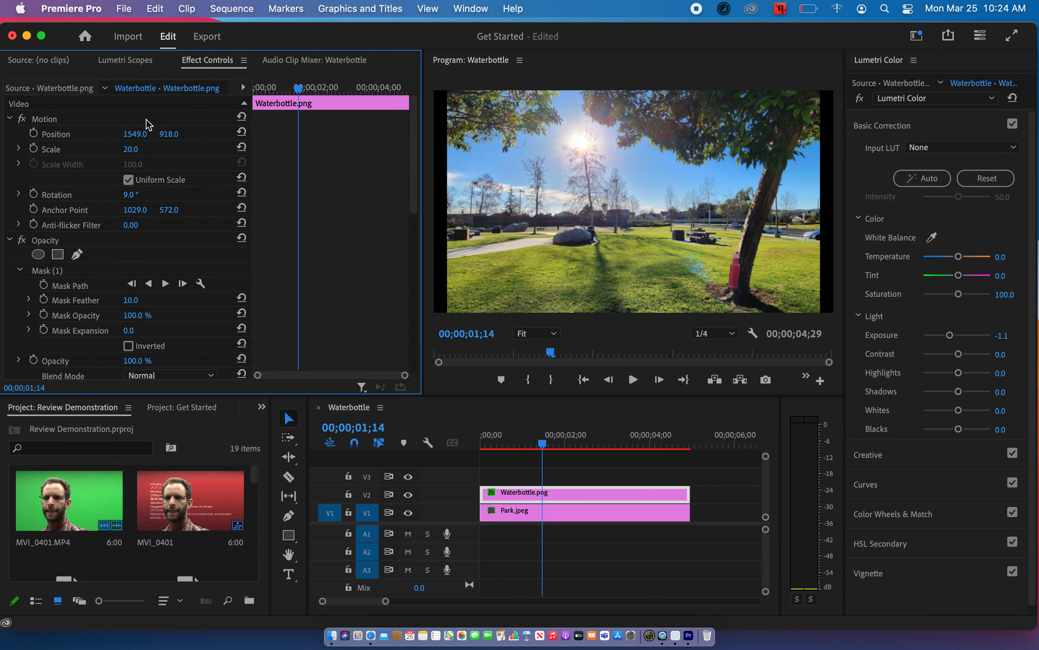
pyautogui.moveTo(139, 133); pyautogui.dragTo(192, 134)
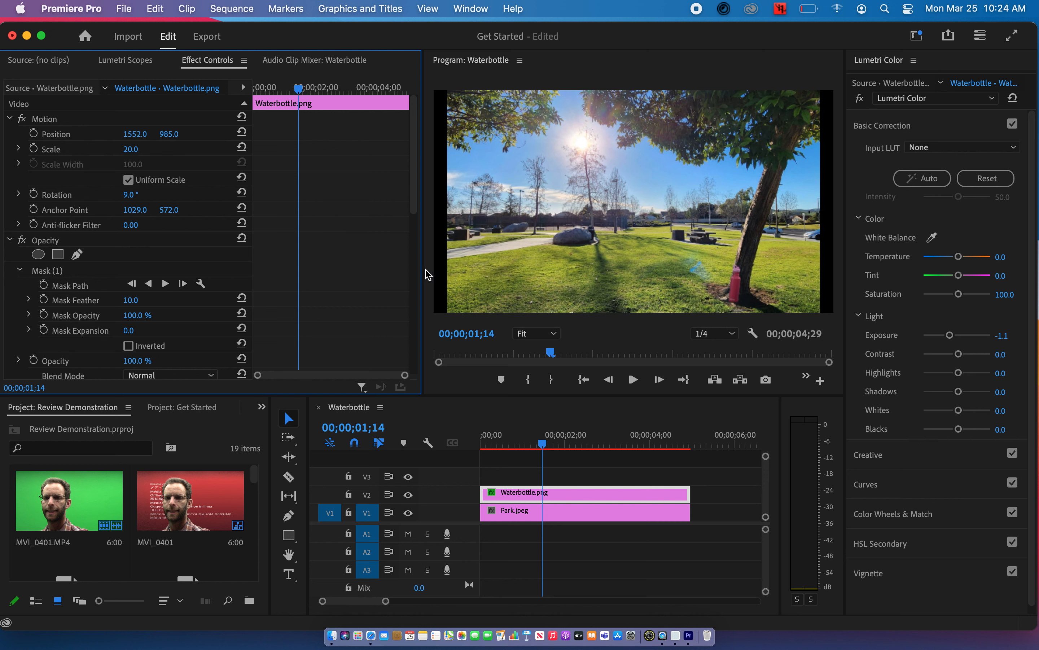